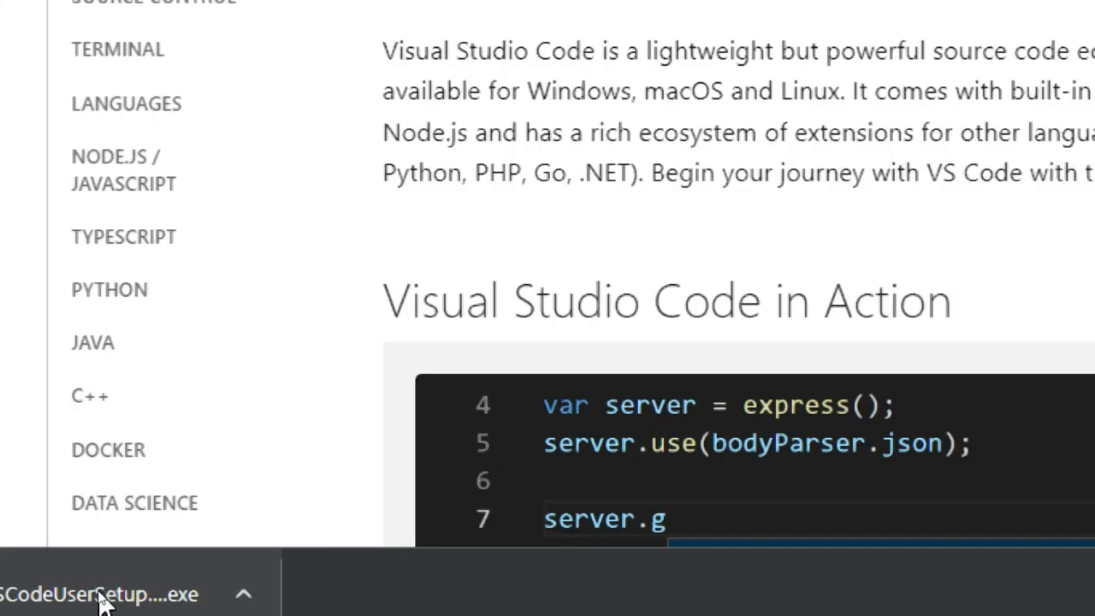
Show the downloaded VSCodeUserSetup-x64-1.78.2 file in its folder and run the installer, allowing it past the SmartScreen warning
{"action": "left_click", "coordinate": [341, 592]}
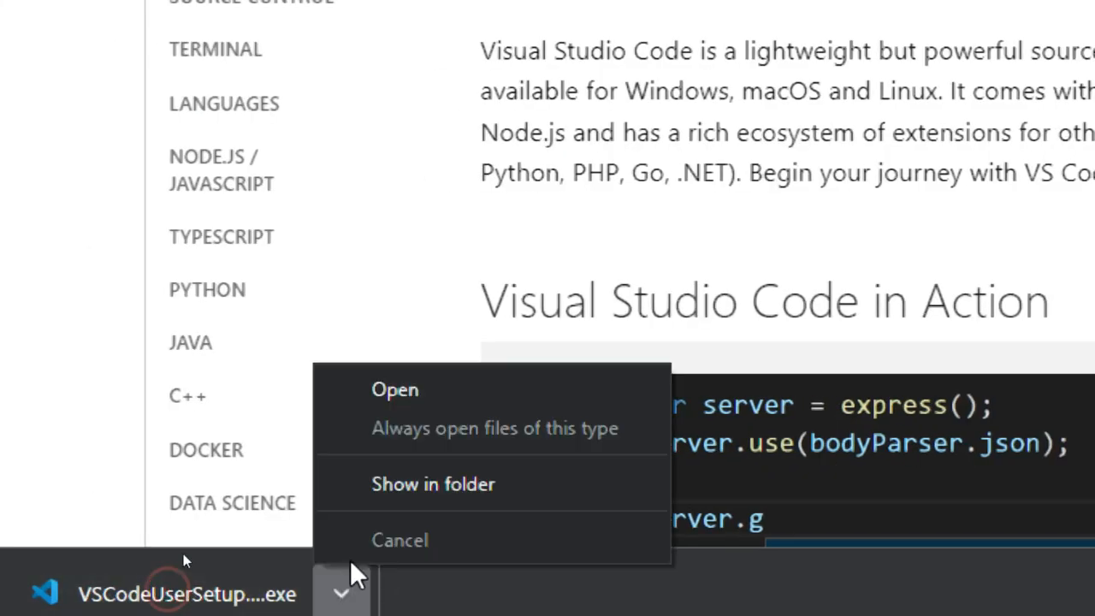
{"action": "left_click", "coordinate": [396, 482]}
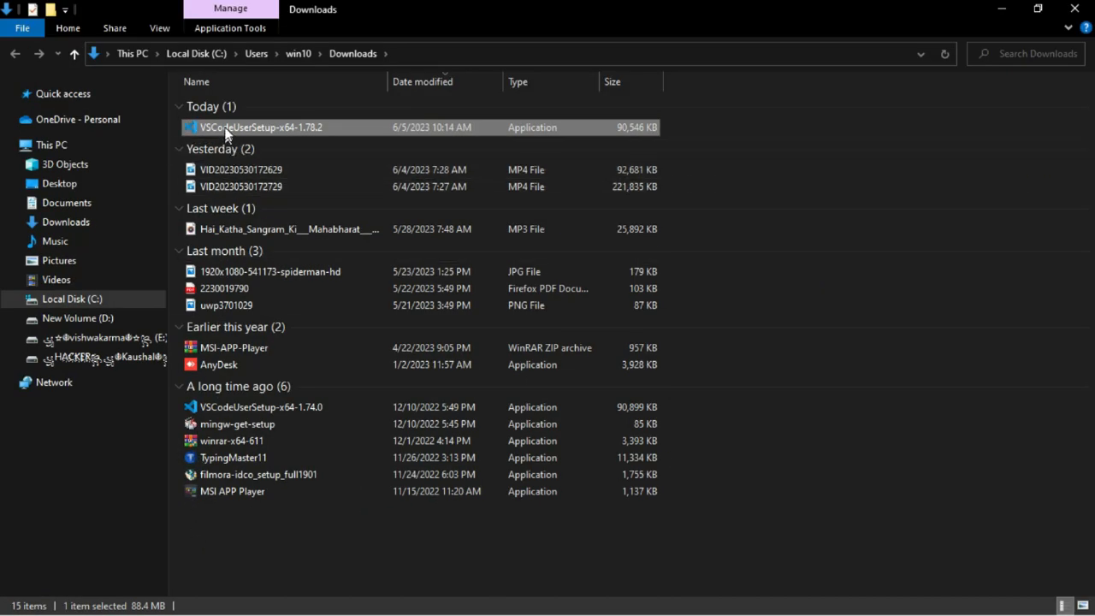
{"action": "right_click", "coordinate": [225, 132]}
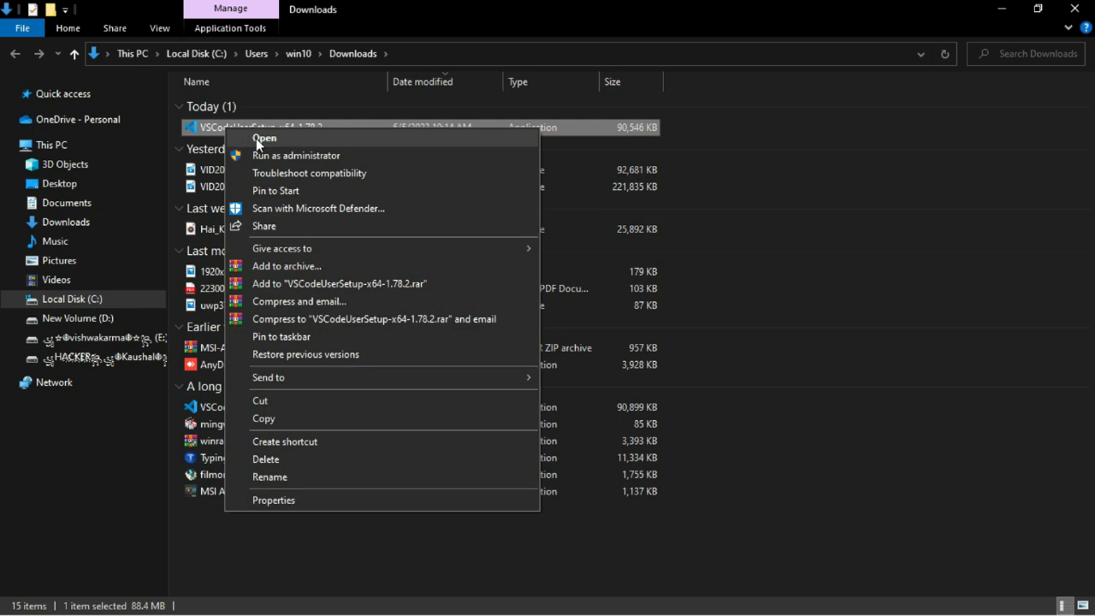
{"action": "left_click", "coordinate": [259, 139]}
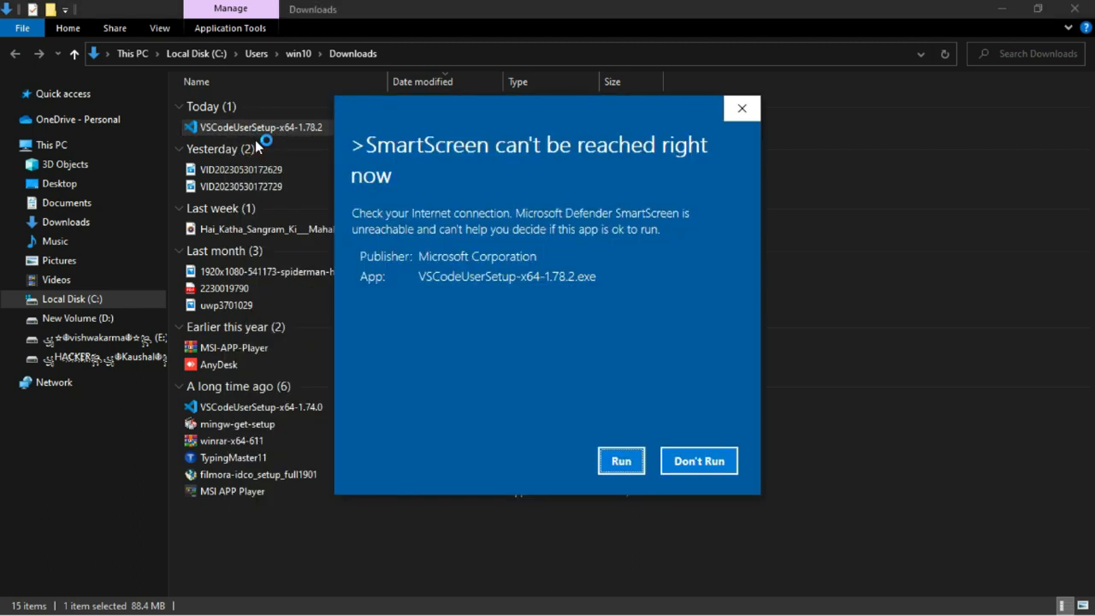
{"action": "left_click", "coordinate": [622, 462]}
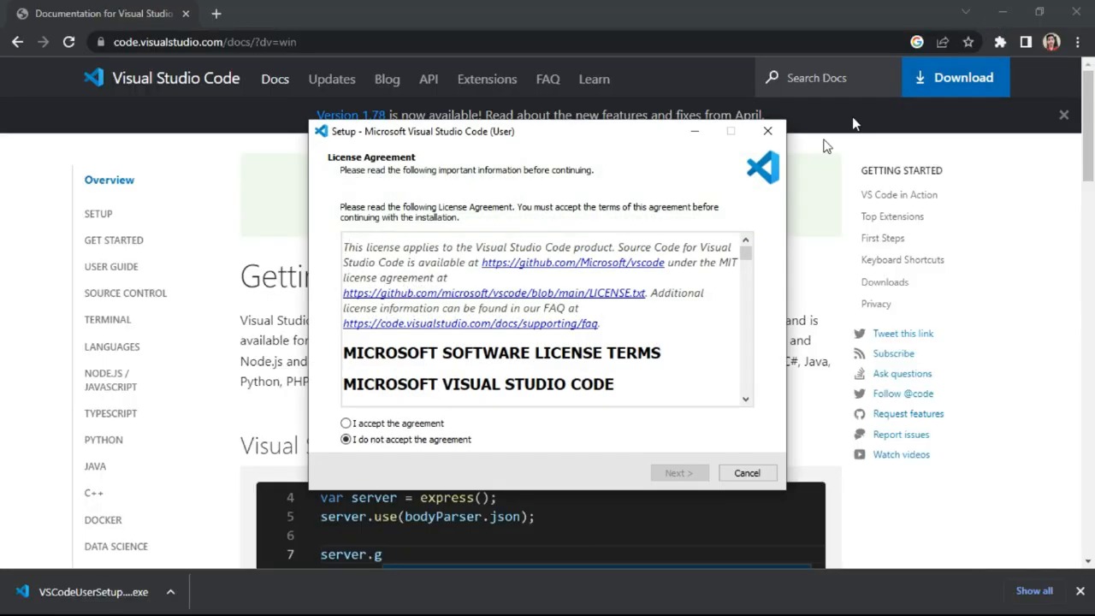
Accept the Visual Studio Code license agreement and keep the default destination and Start Menu folder
{"action": "left_click", "coordinate": [346, 423]}
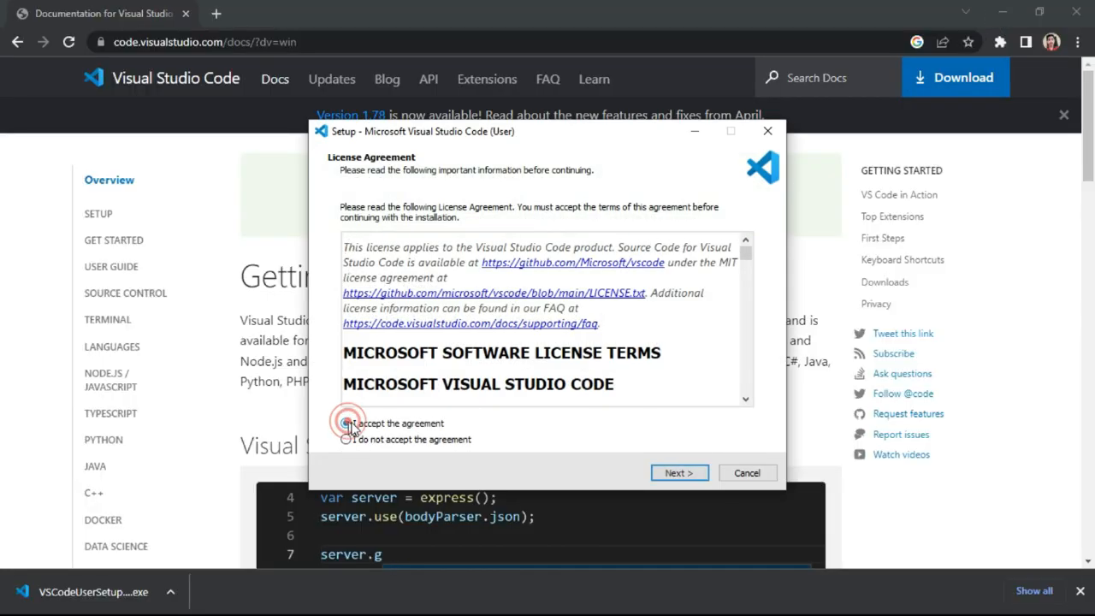
{"action": "left_click", "coordinate": [680, 473]}
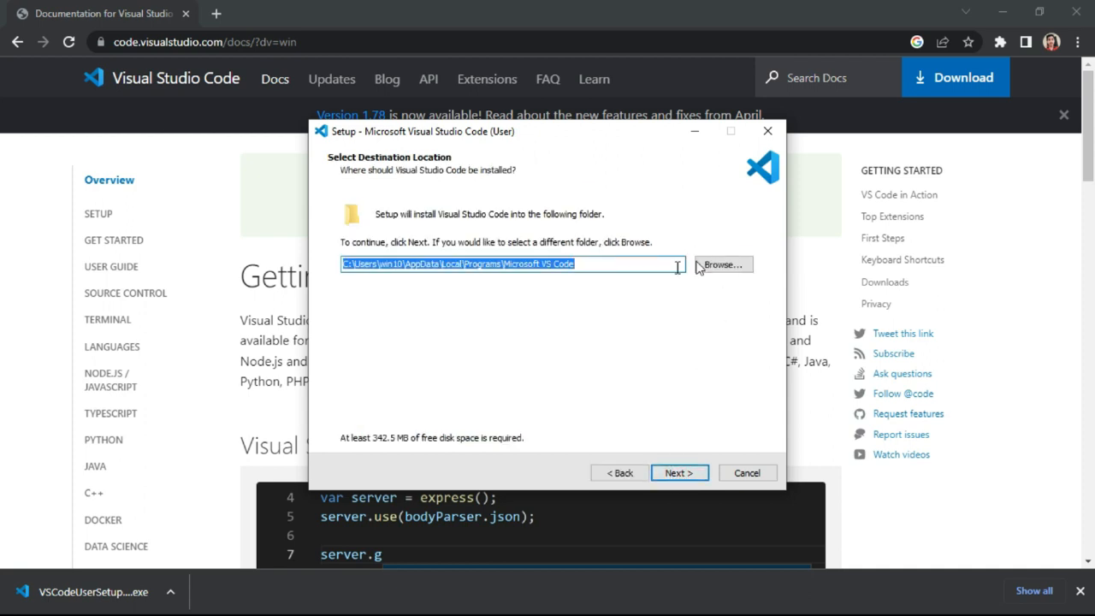
{"action": "left_click", "coordinate": [675, 474]}
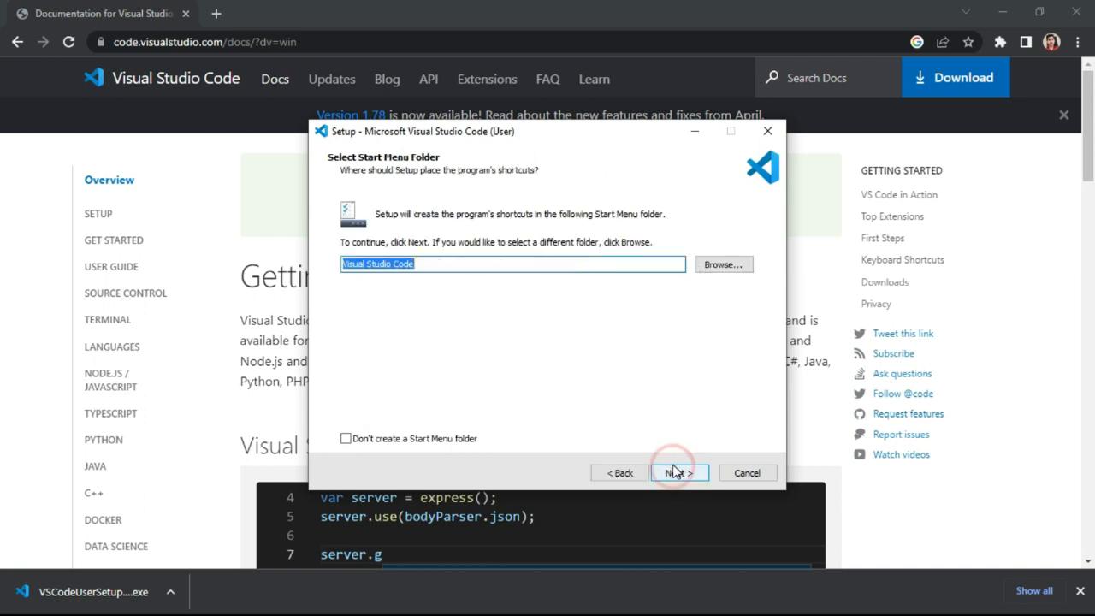
{"action": "left_click", "coordinate": [674, 473]}
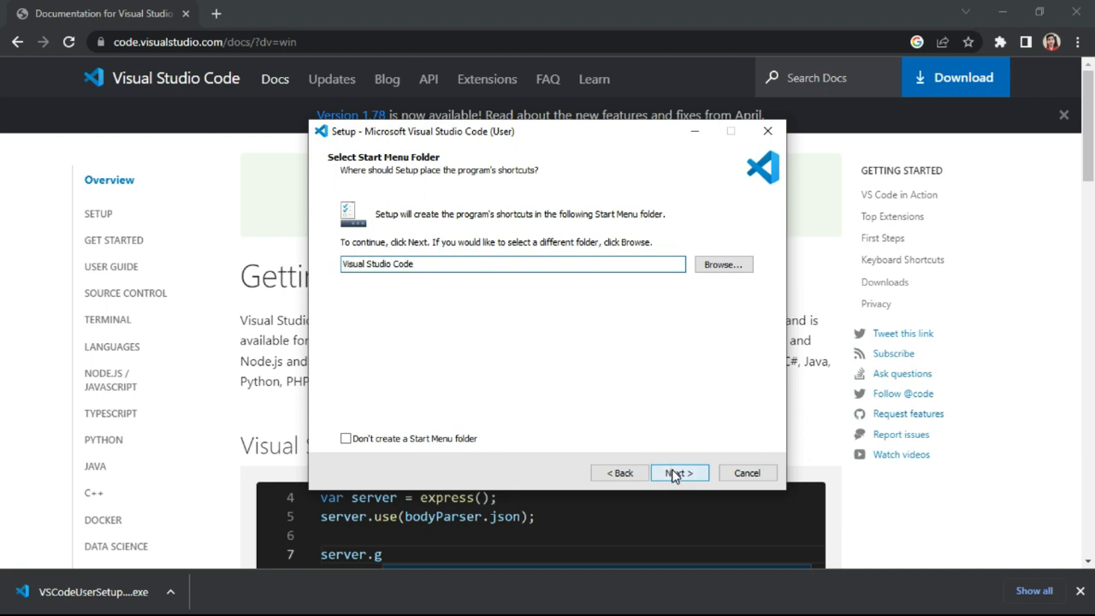
Enable the desktop icon and both "Open with Code" context menu actions as additional setup tasks
{"action": "left_click", "coordinate": [349, 257]}
{"action": "left_click", "coordinate": [349, 293]}
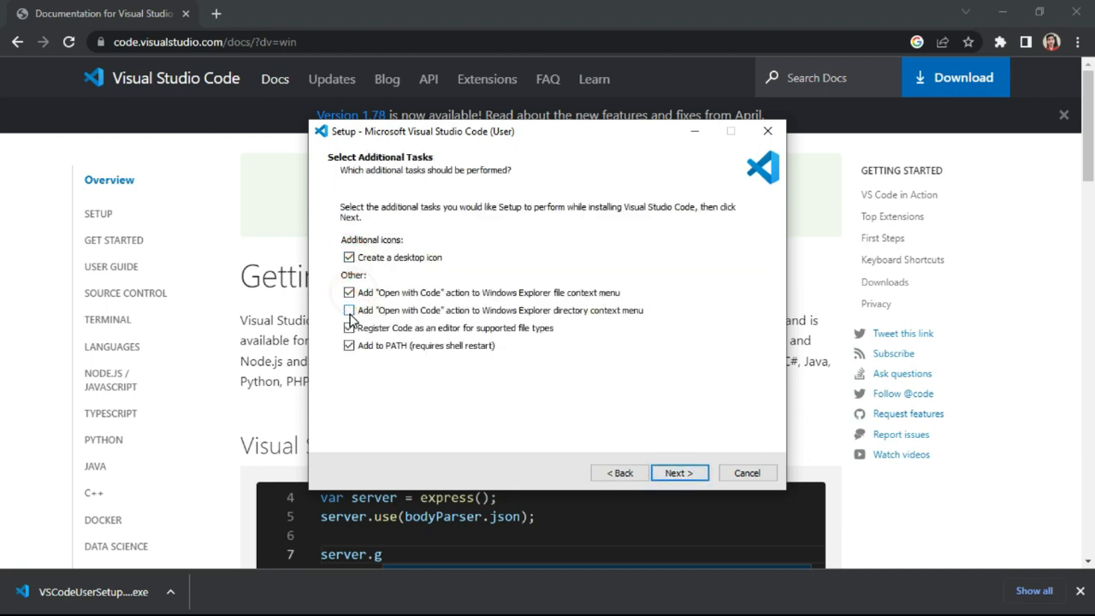
{"action": "left_click", "coordinate": [349, 311]}
{"action": "left_click", "coordinate": [689, 484]}
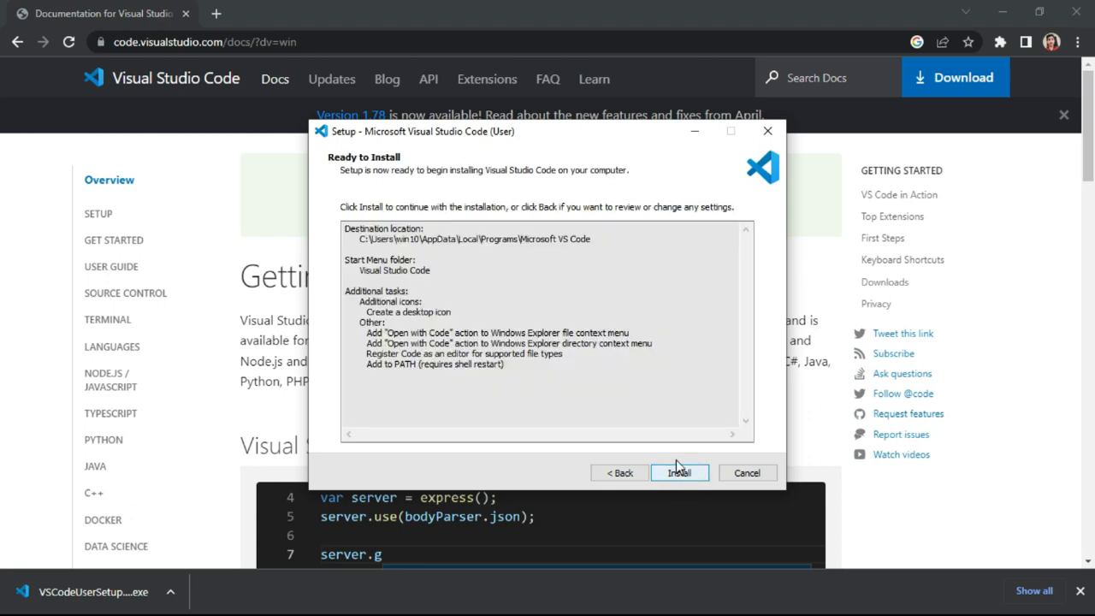
Install Visual Studio Code and finish the setup with the option to launch it enabled
{"action": "left_click", "coordinate": [682, 476]}
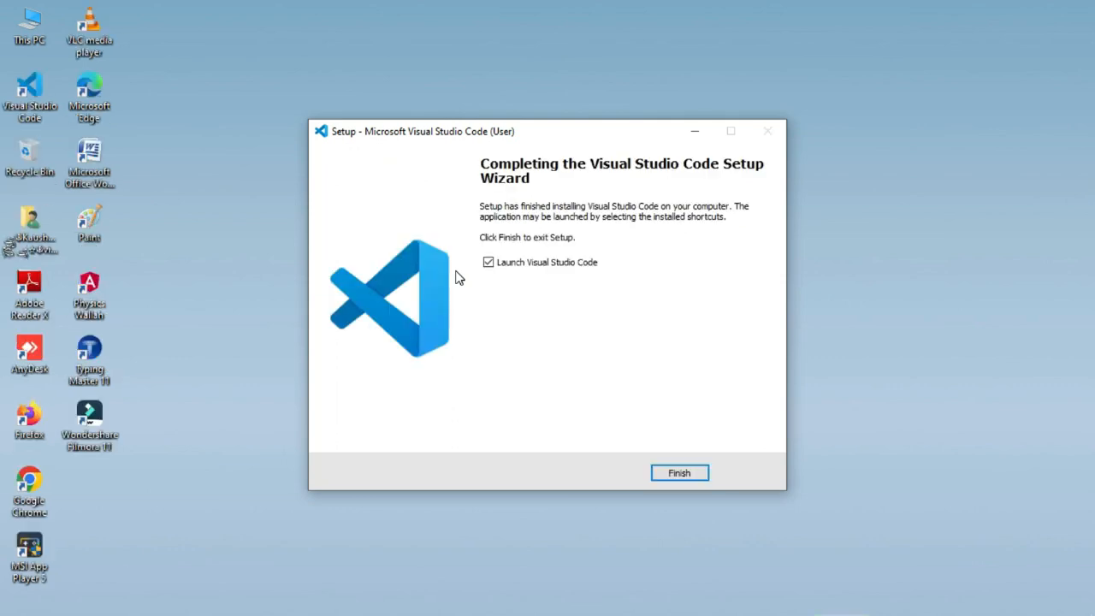
{"action": "left_click", "coordinate": [688, 475]}
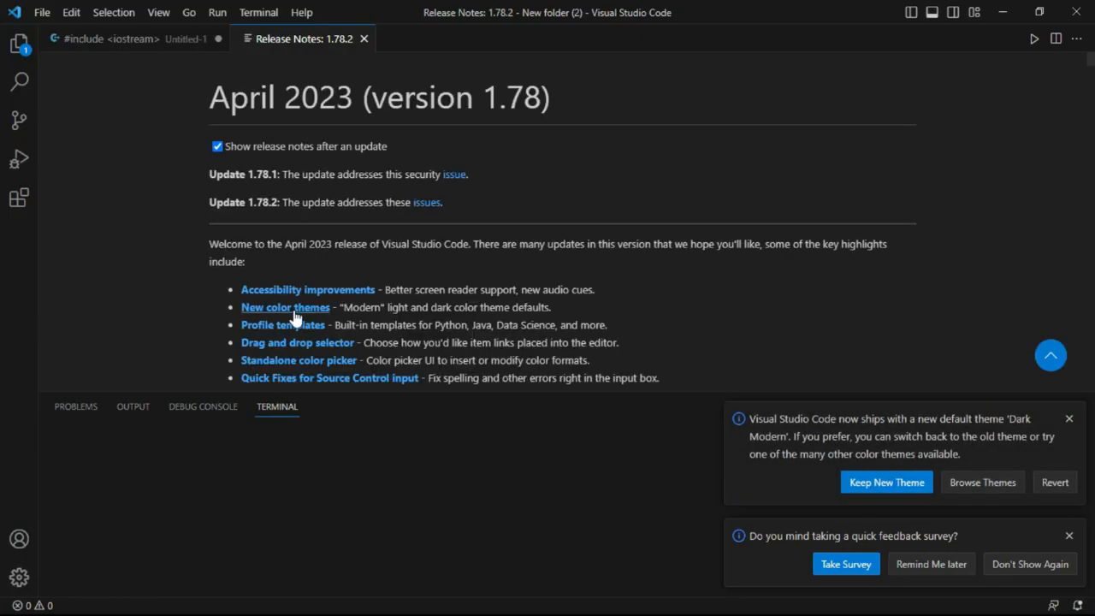
{"action": "scroll", "coordinate": [295, 299], "scroll_direction": "down", "scroll_amount": 1}
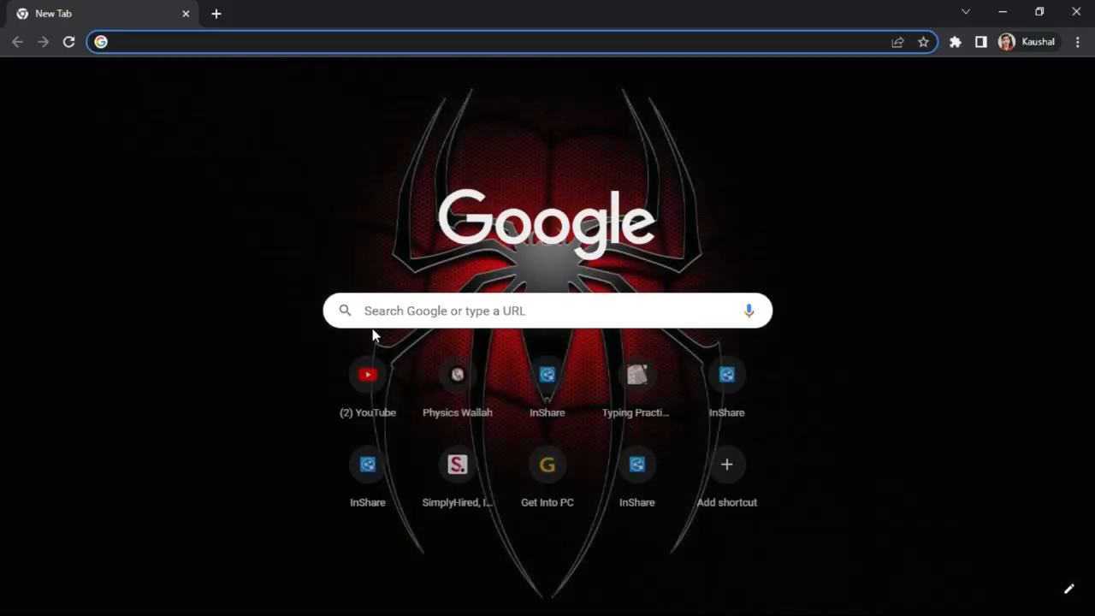
In Google Chrome, search for "mingw download for windows" and open the SourceForge MinGW - Minimalist GNU for Windows page
{"action": "left_click", "coordinate": [391, 313]}
{"action": "type", "text": "mingw do"}
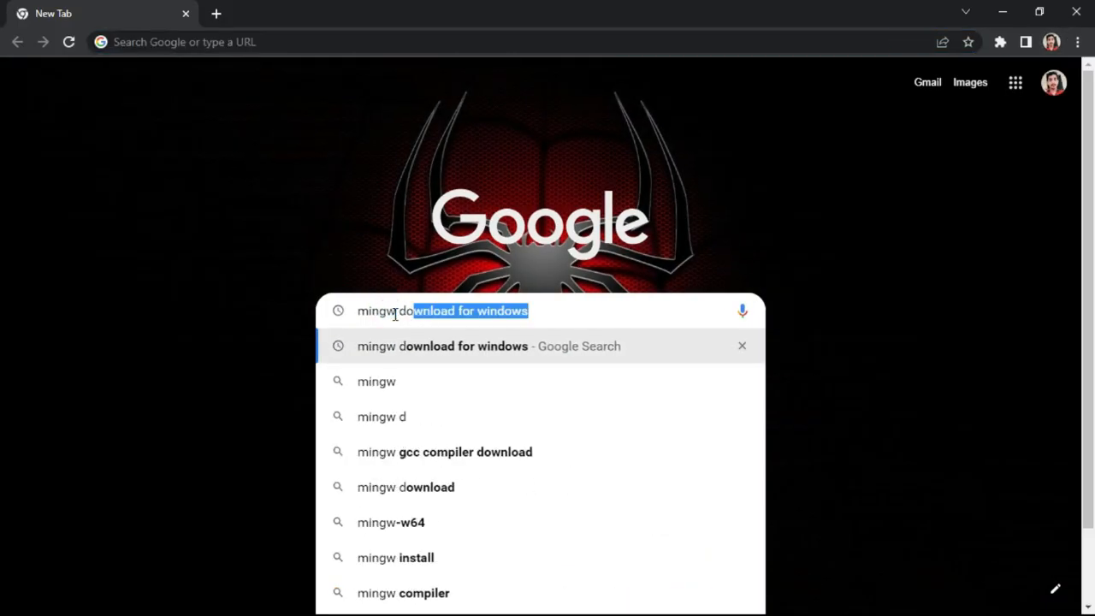
{"action": "type", "text": "wnload for windows"}
{"action": "key", "text": "Return"}
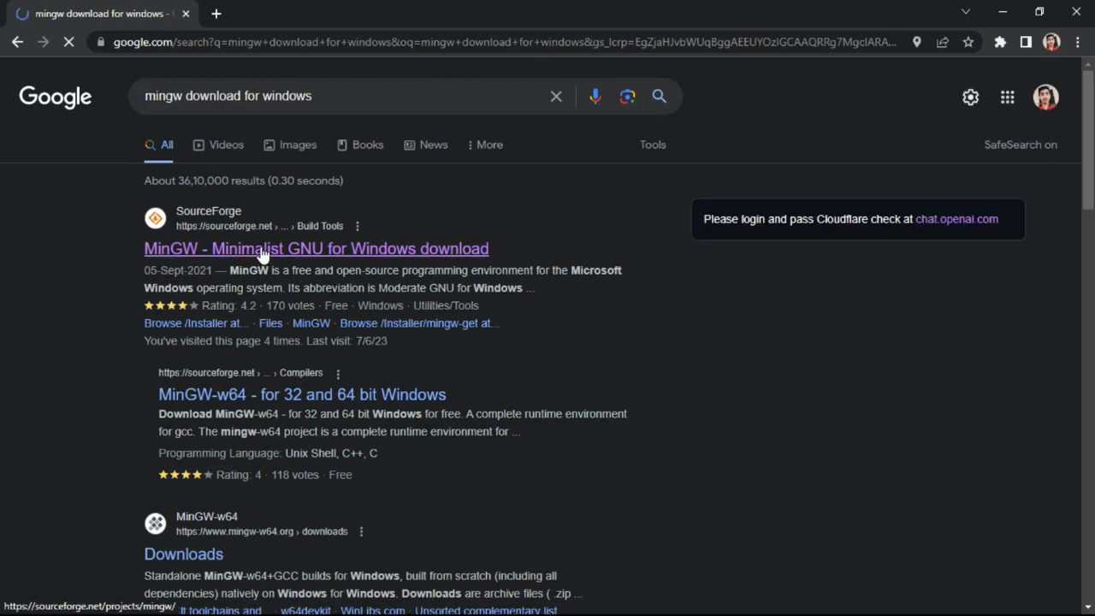
{"action": "left_click", "coordinate": [260, 249]}
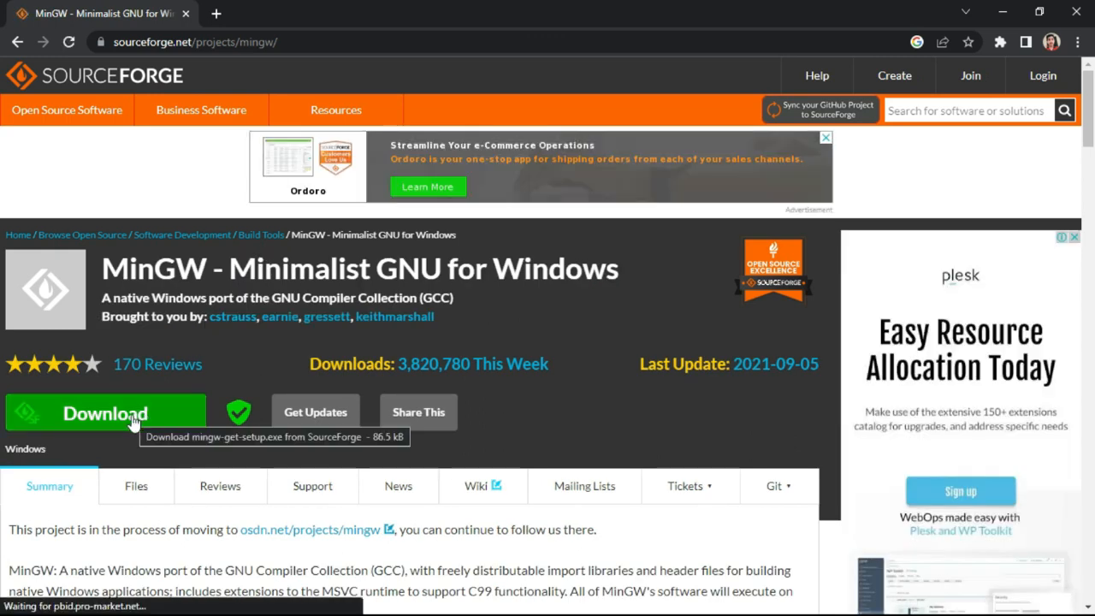
Download mingw-get-setup.exe and run it from the Downloads folder
{"action": "left_click", "coordinate": [132, 419]}
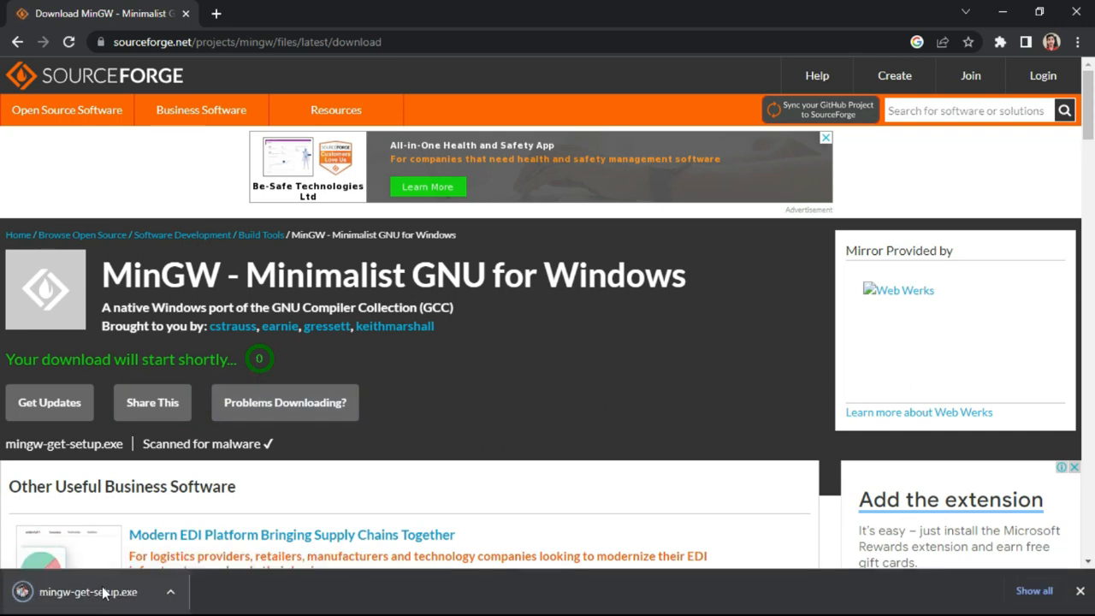
{"action": "left_click", "coordinate": [171, 591]}
{"action": "left_click", "coordinate": [188, 537]}
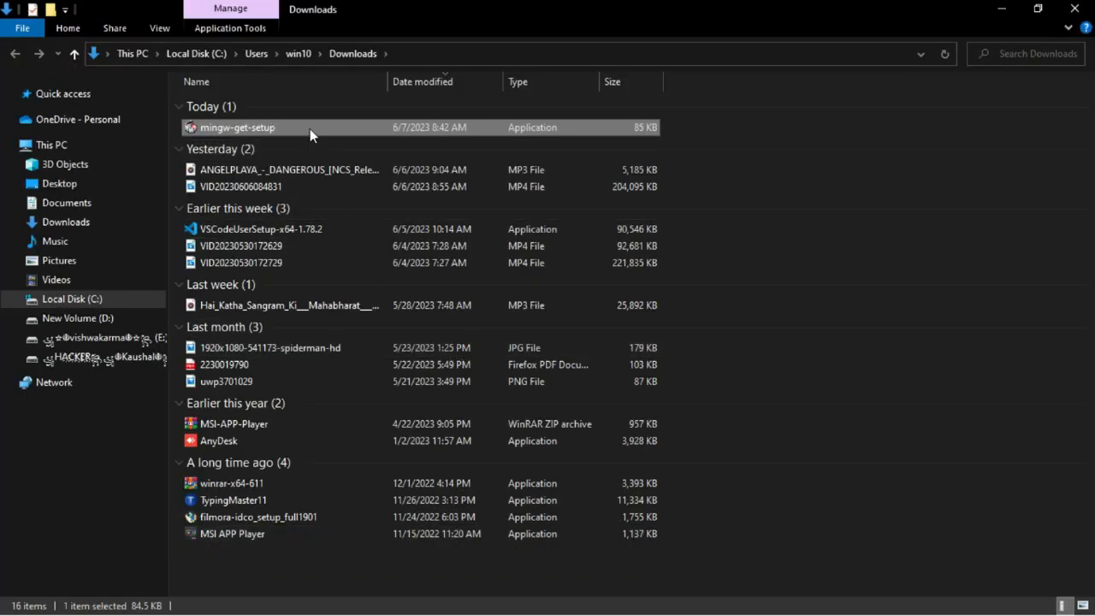
{"action": "right_click", "coordinate": [310, 128]}
{"action": "left_click", "coordinate": [338, 137]}
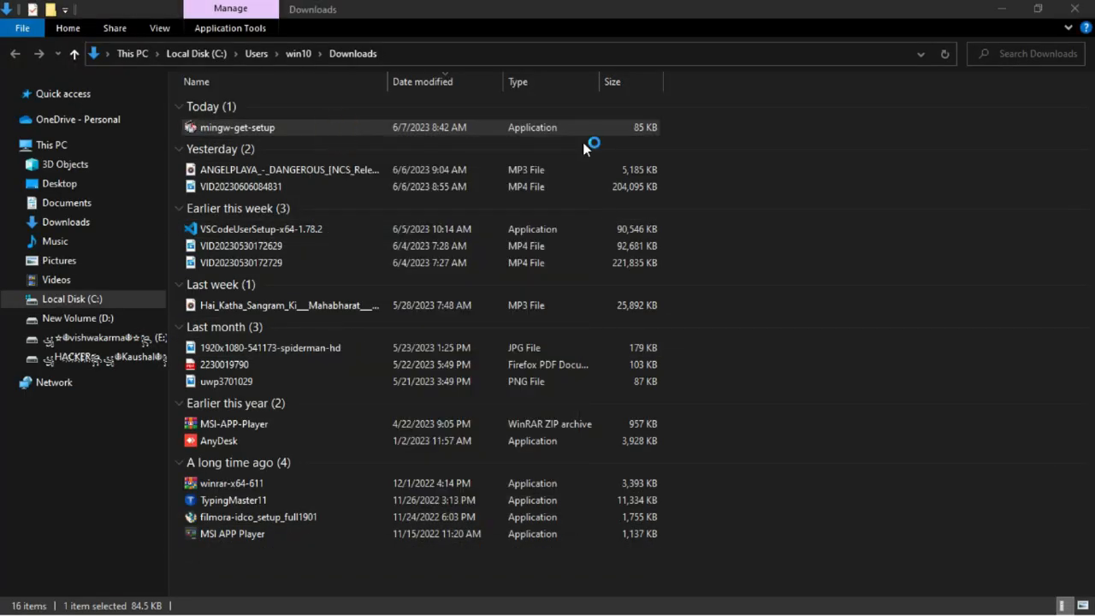
Minimize the open windows and install the MinGW Installation Manager, continuing until the manager opens
{"action": "left_click", "coordinate": [1004, 8]}
{"action": "left_click", "coordinate": [1000, 9]}
{"action": "left_click", "coordinate": [622, 469]}
{"action": "left_click", "coordinate": [598, 469]}
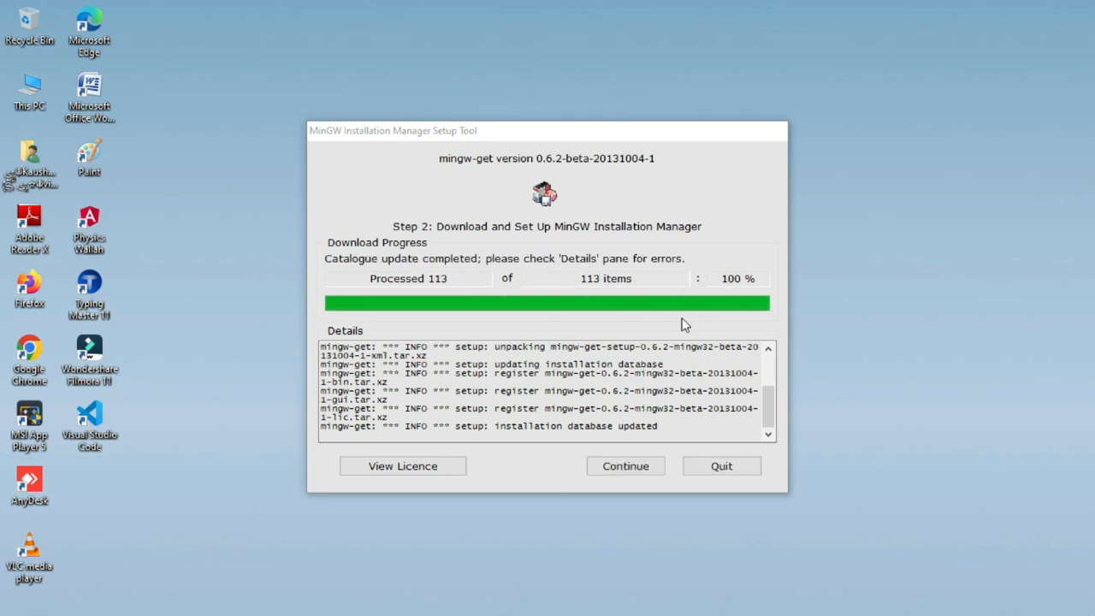
{"action": "left_click", "coordinate": [638, 473]}
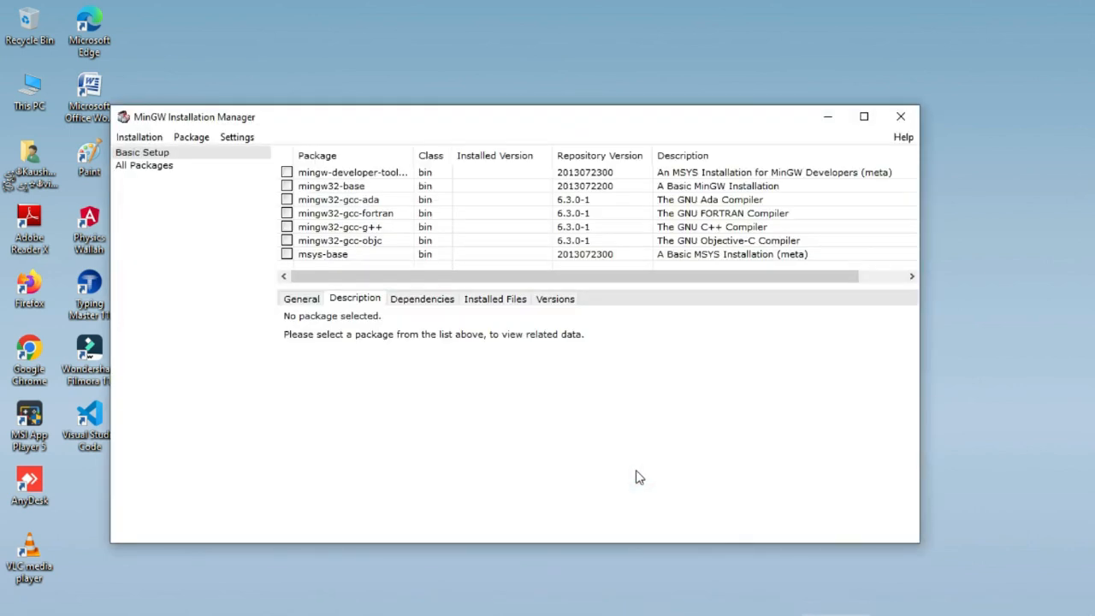
Mark all Basic Setup packages for installation, including the developer toolkit, mingw32-base, the GCC compilers and msys-base
{"action": "left_click", "coordinate": [287, 172]}
{"action": "left_click", "coordinate": [290, 199]}
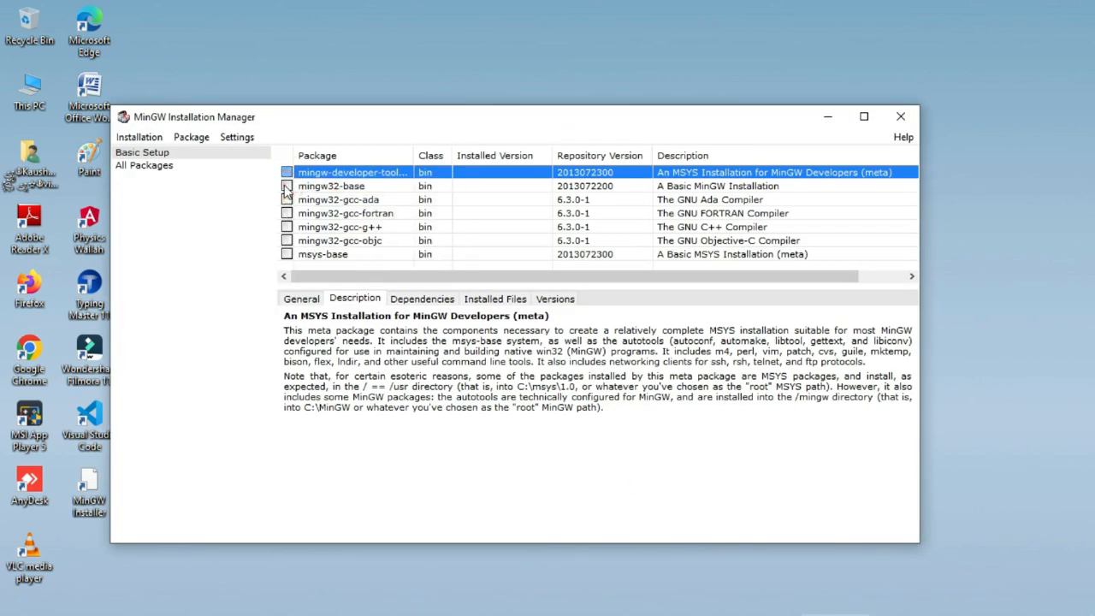
{"action": "left_click", "coordinate": [287, 186]}
{"action": "left_click", "coordinate": [324, 210]}
{"action": "left_click", "coordinate": [323, 223]}
{"action": "left_click", "coordinate": [287, 213]}
{"action": "left_click", "coordinate": [323, 237]}
{"action": "left_click", "coordinate": [287, 227]}
{"action": "left_click", "coordinate": [323, 251]}
{"action": "left_click", "coordinate": [286, 240]}
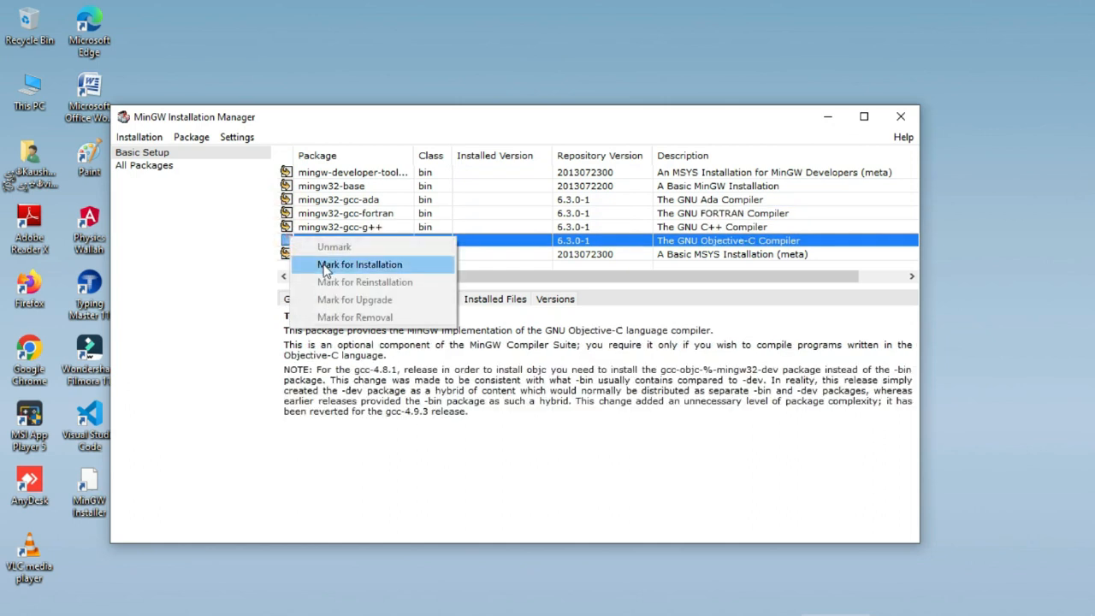
{"action": "left_click", "coordinate": [324, 268]}
Apply the scheduled package installations and close the progress dialog once they complete
{"action": "left_click", "coordinate": [144, 140]}
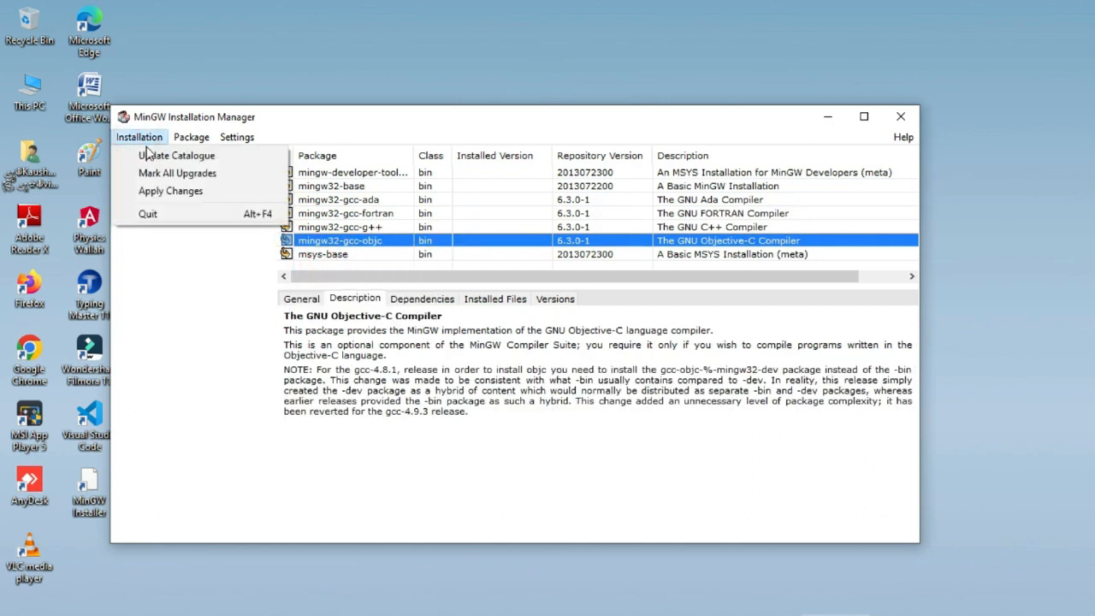
{"action": "left_click", "coordinate": [176, 192]}
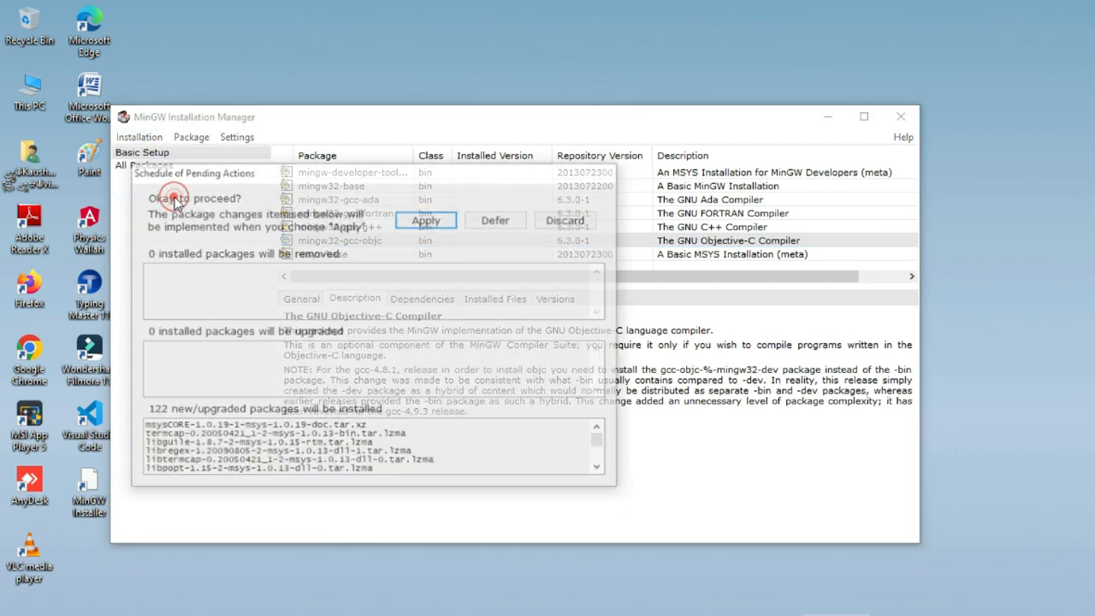
{"action": "left_click", "coordinate": [426, 220]}
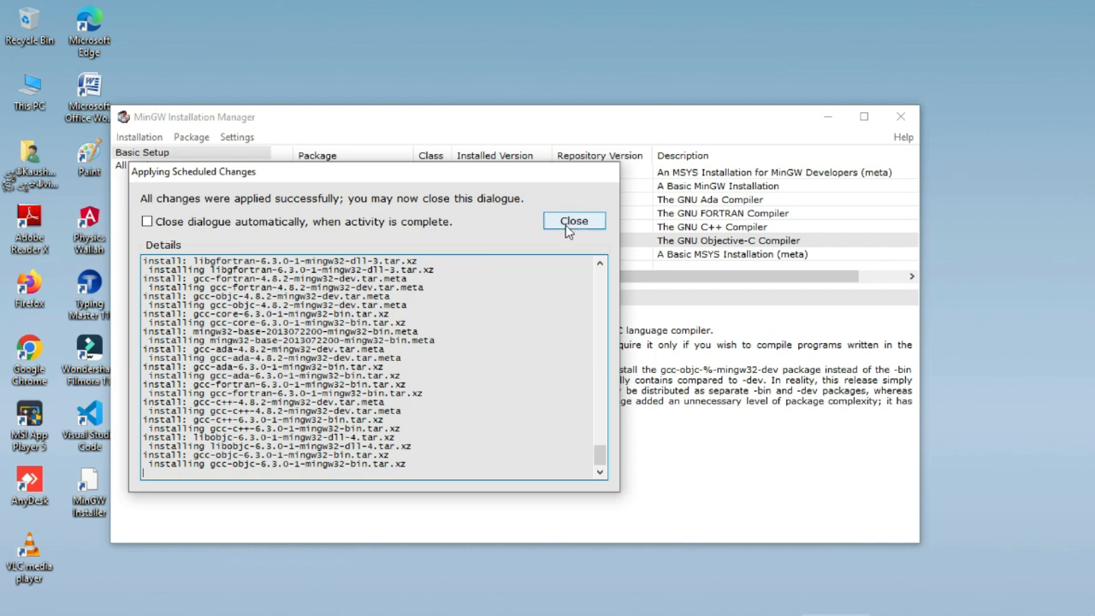
{"action": "left_click", "coordinate": [572, 223]}
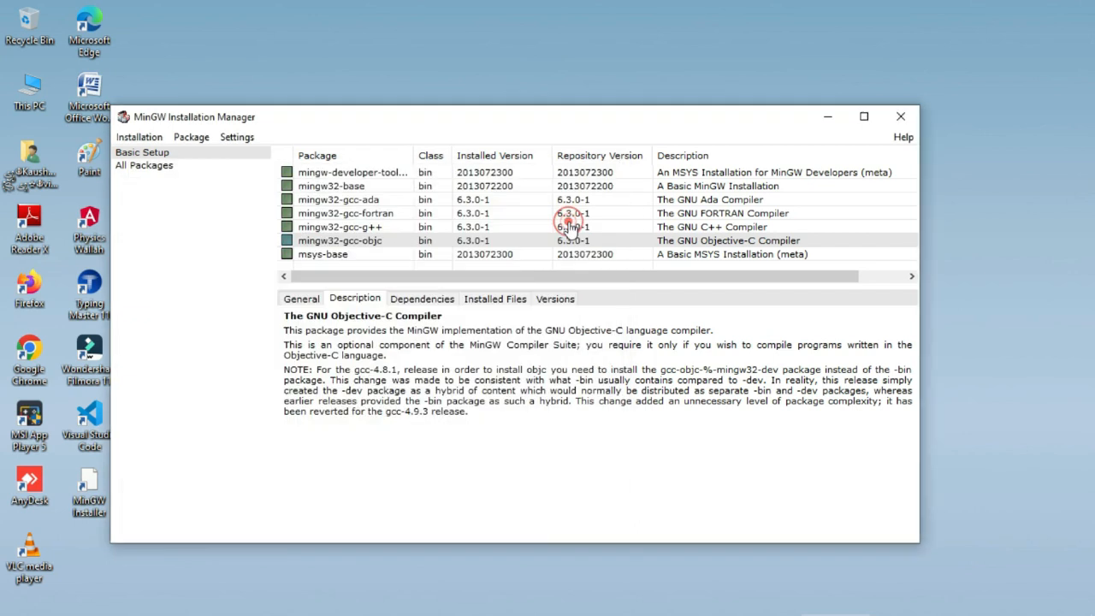
Close the MinGW Installation Manager and refresh the desktop
{"action": "left_click", "coordinate": [905, 118]}
{"action": "right_click", "coordinate": [419, 208]}
{"action": "left_click", "coordinate": [435, 252]}
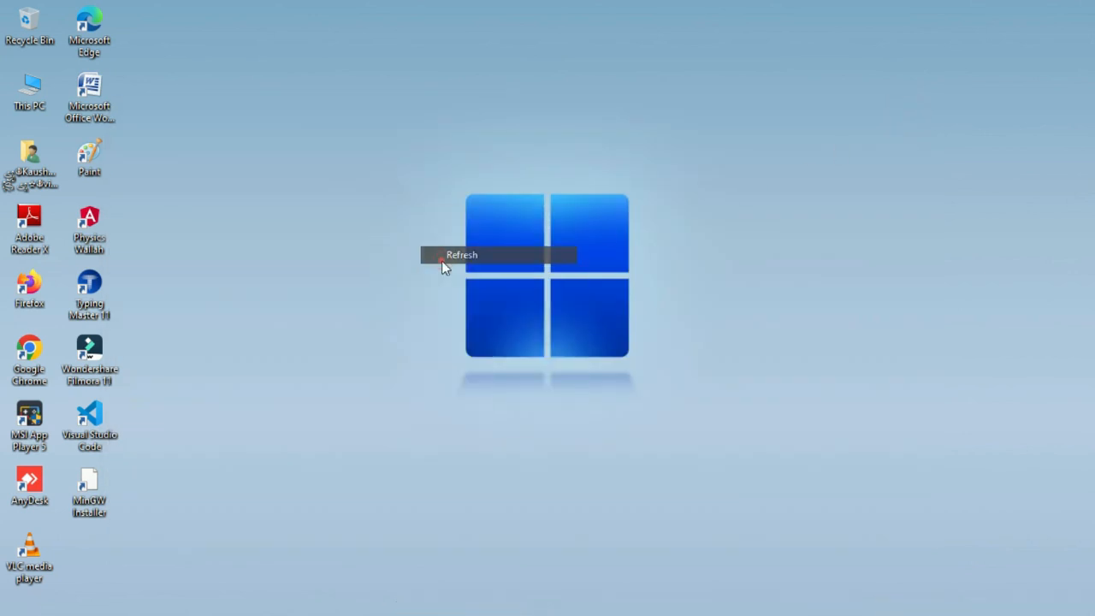
Open the bin folder inside the MinGW folder on Local Disk (C:)
{"action": "double_click", "coordinate": [17, 99]}
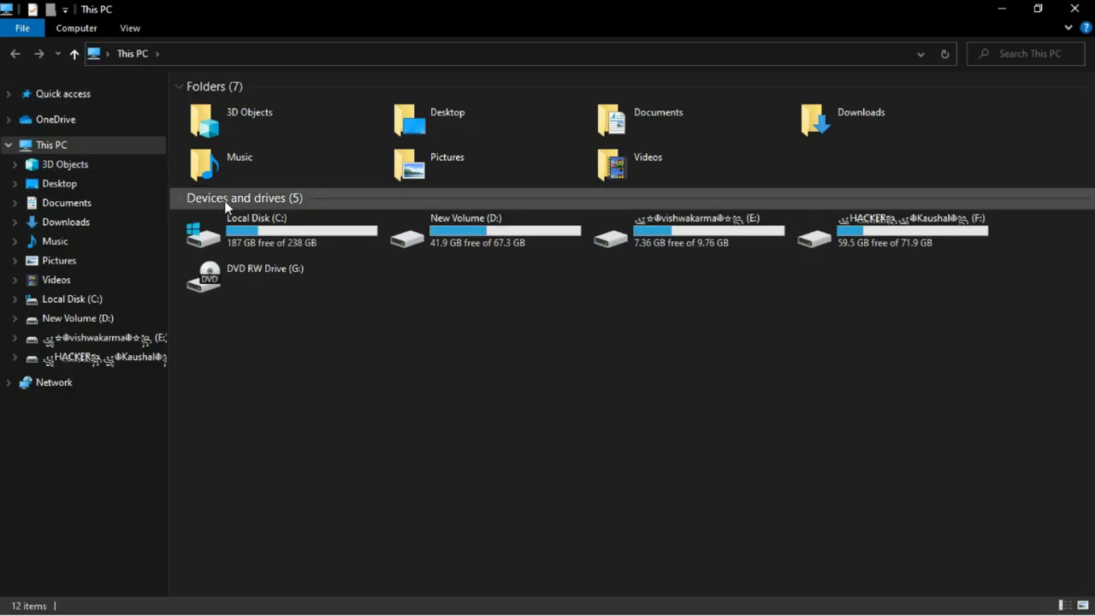
{"action": "double_click", "coordinate": [267, 224]}
{"action": "left_click", "coordinate": [275, 221]}
{"action": "double_click", "coordinate": [234, 138]}
{"action": "double_click", "coordinate": [215, 108]}
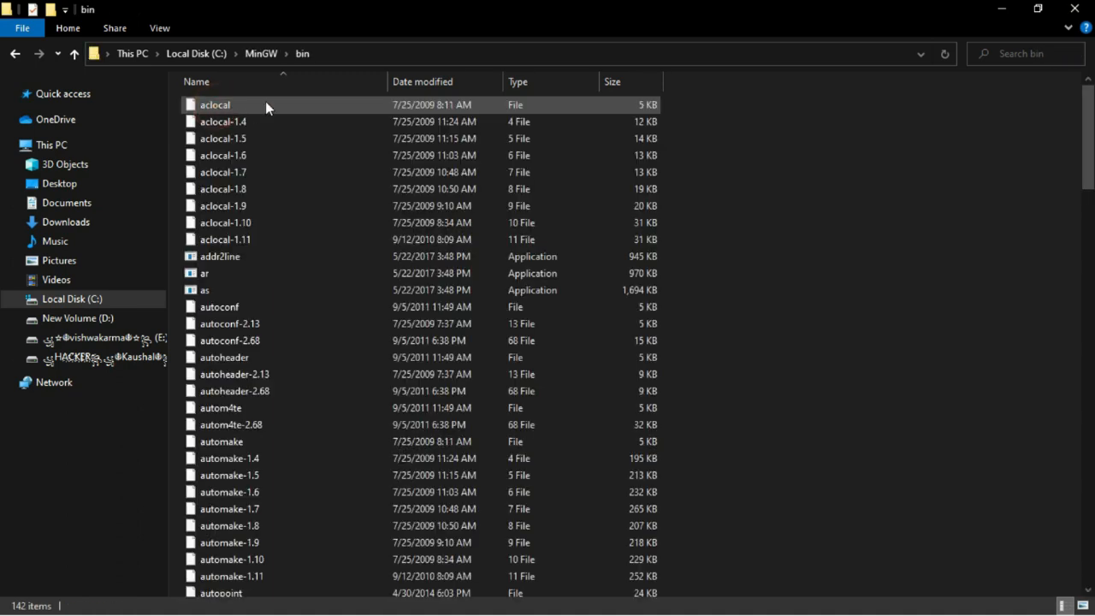
Copy the folder path C:\MinGW\bin and close the File Explorer window
{"action": "left_click", "coordinate": [316, 52]}
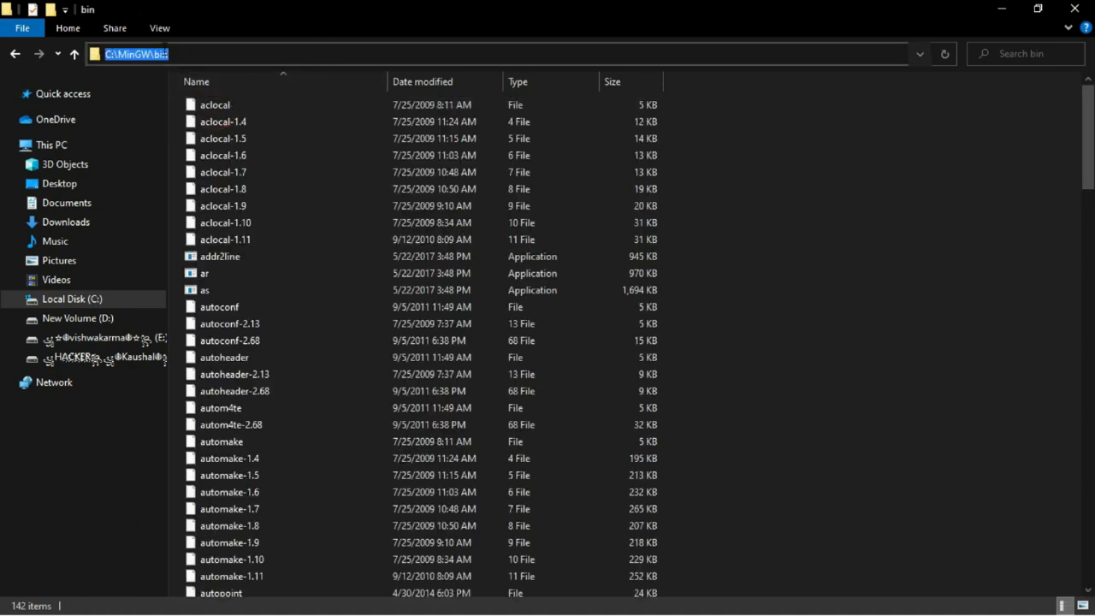
{"action": "right_click", "coordinate": [162, 53]}
{"action": "left_click", "coordinate": [184, 101]}
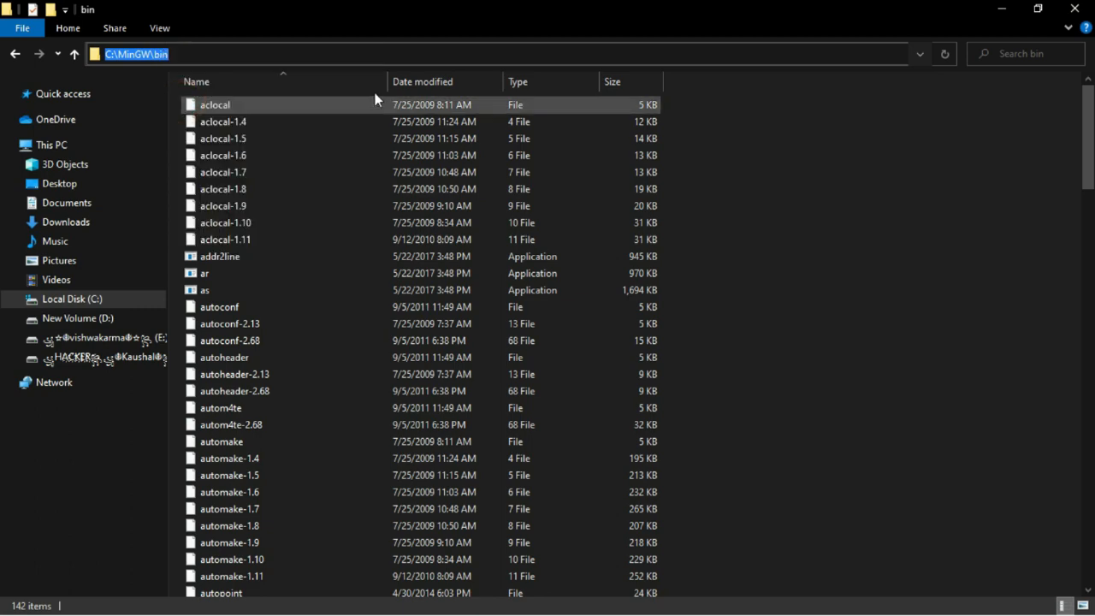
{"action": "left_click", "coordinate": [1075, 8]}
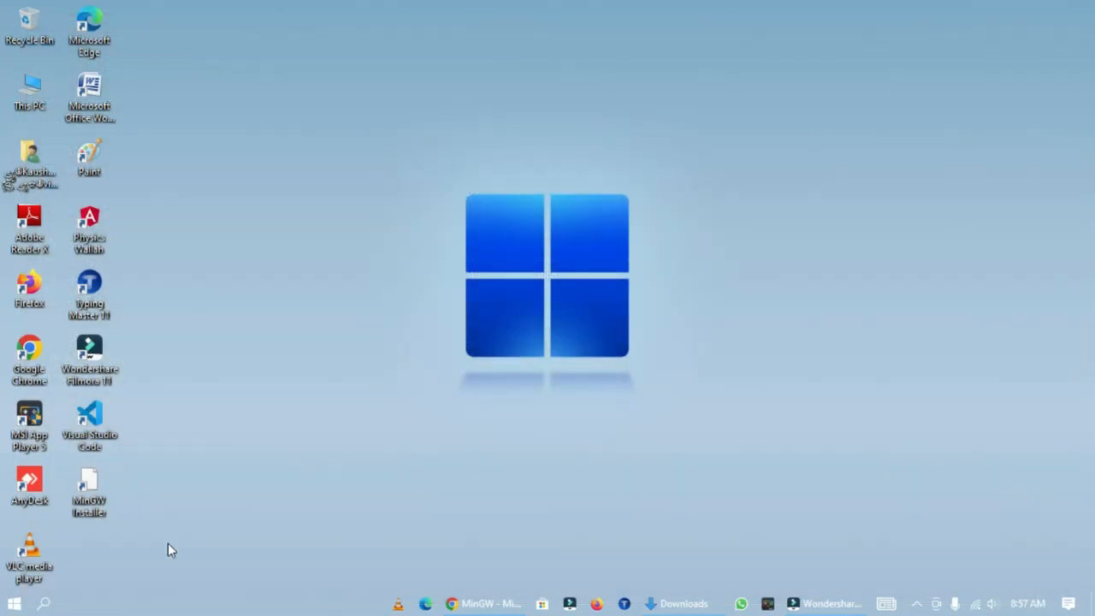
Open the Environment Variables dialog through Control Panel's System page and the advanced system settings
{"action": "left_click", "coordinate": [44, 603]}
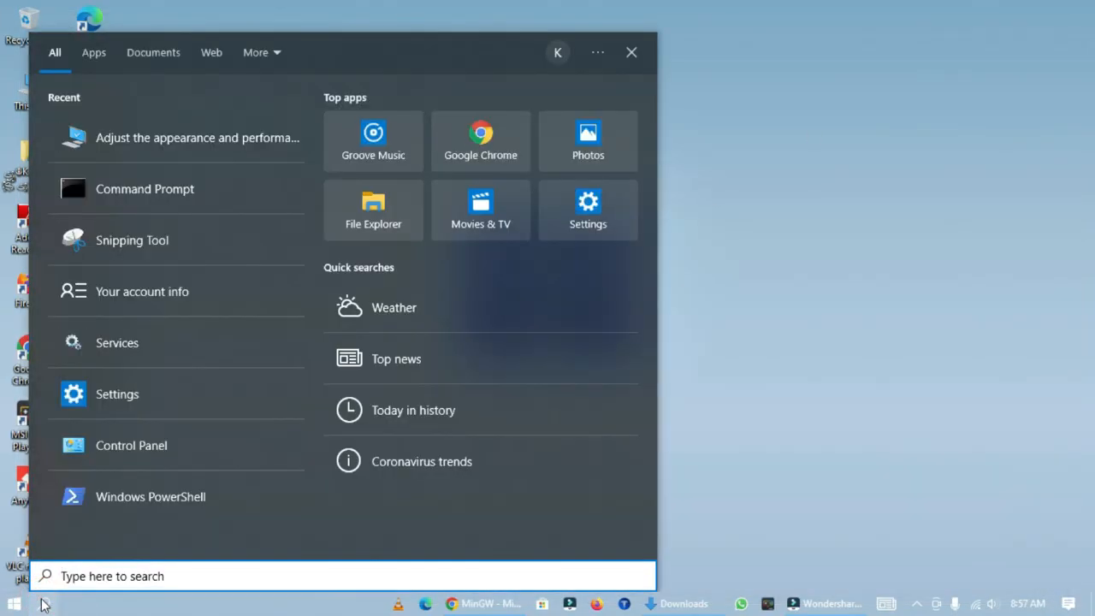
{"action": "type", "text": "co"}
{"action": "left_click", "coordinate": [95, 135]}
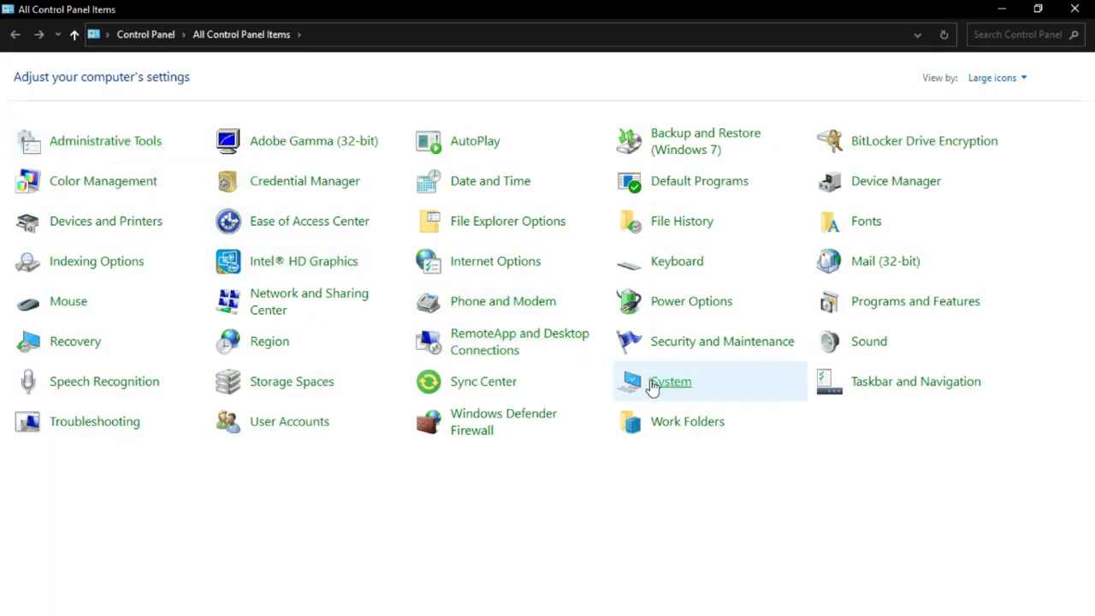
{"action": "left_click", "coordinate": [650, 382]}
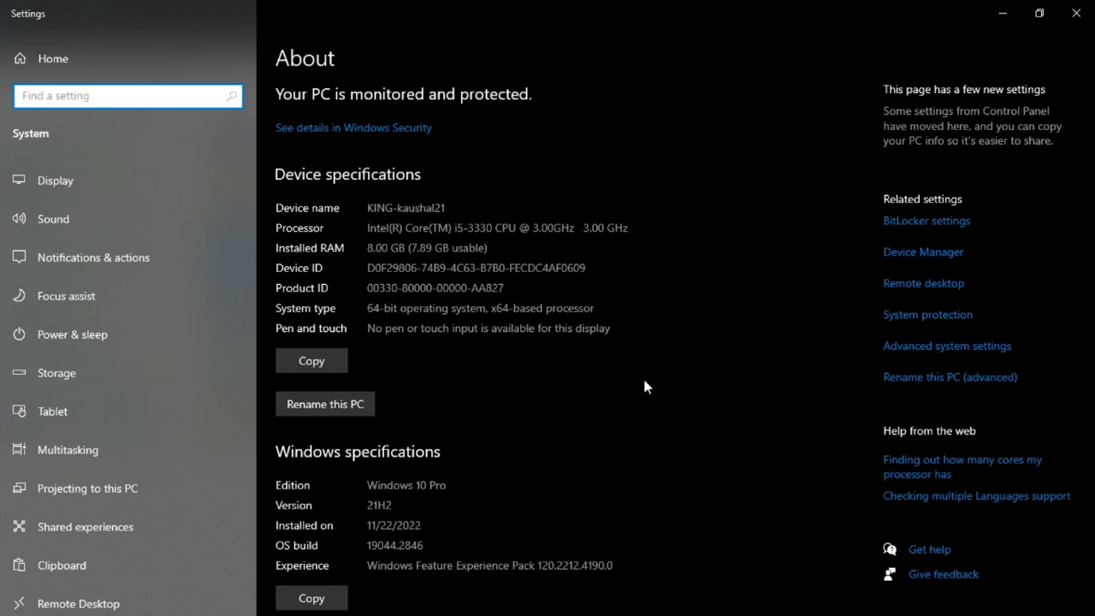
{"action": "left_click", "coordinate": [936, 349]}
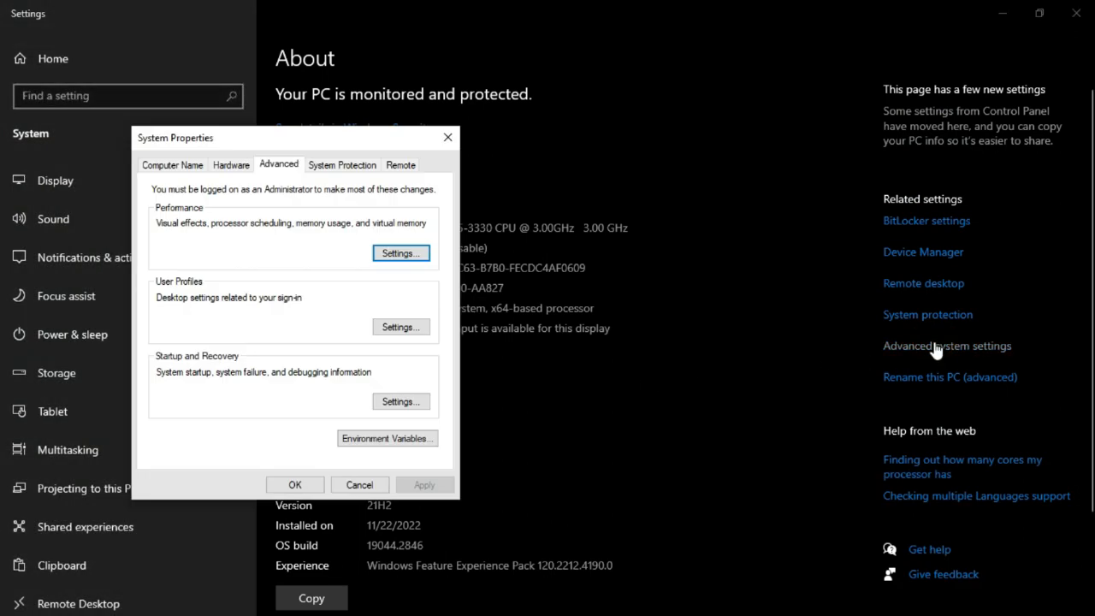
{"action": "left_click", "coordinate": [377, 441]}
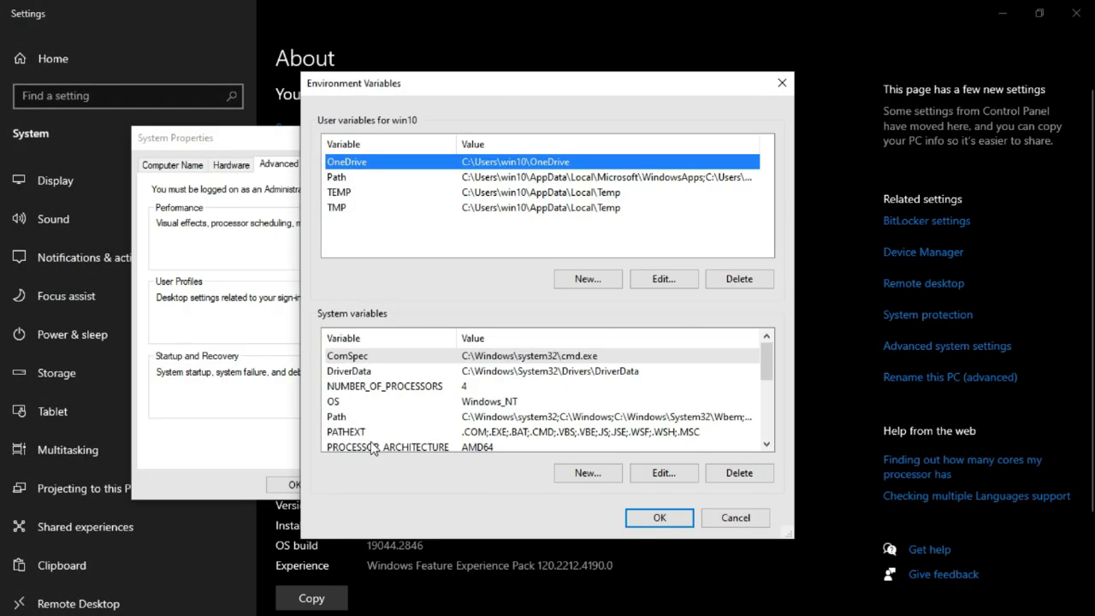
Add the copied path C:\MinGW\bin as a new entry in the Path system variable
{"action": "scroll", "coordinate": [462, 393], "scroll_direction": "down", "scroll_amount": 3}
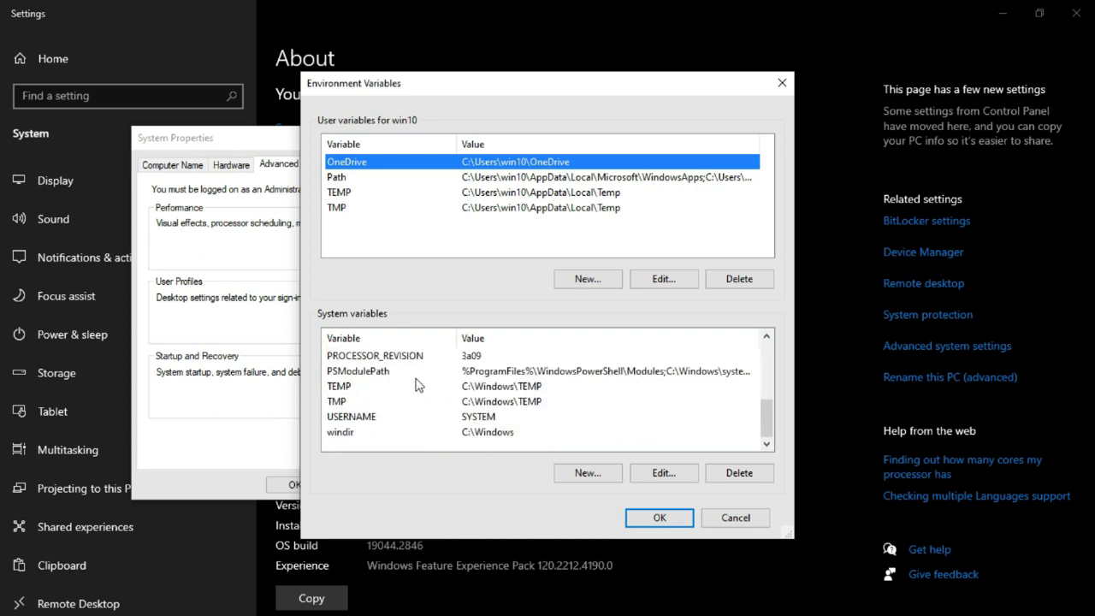
{"action": "scroll", "coordinate": [416, 386], "scroll_direction": "up", "scroll_amount": 1}
{"action": "scroll", "coordinate": [415, 386], "scroll_direction": "up", "scroll_amount": 2}
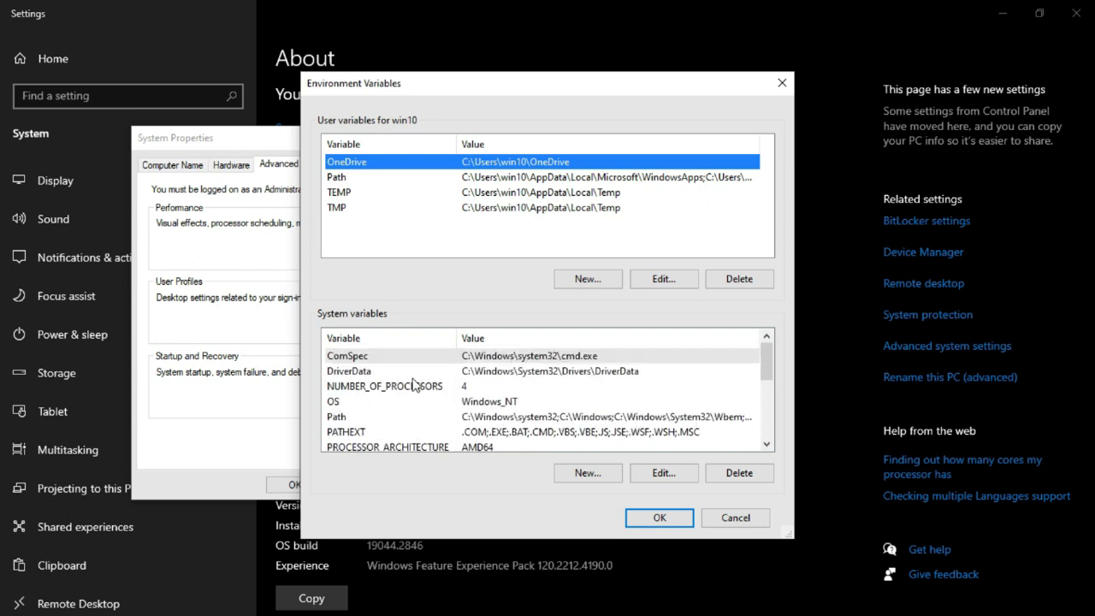
{"action": "left_click", "coordinate": [360, 418]}
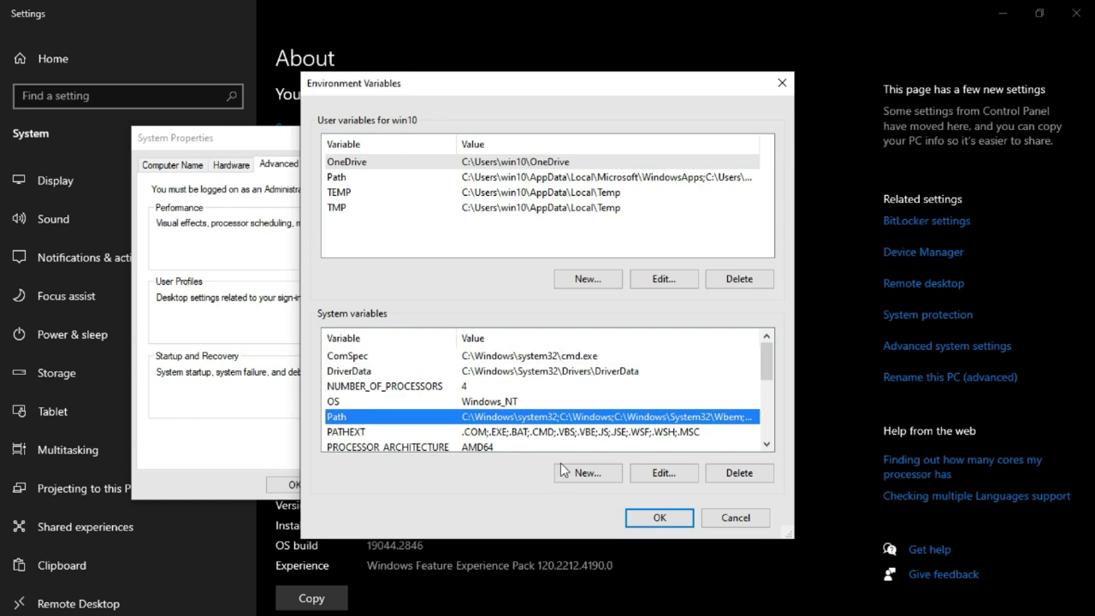
{"action": "left_click", "coordinate": [661, 473]}
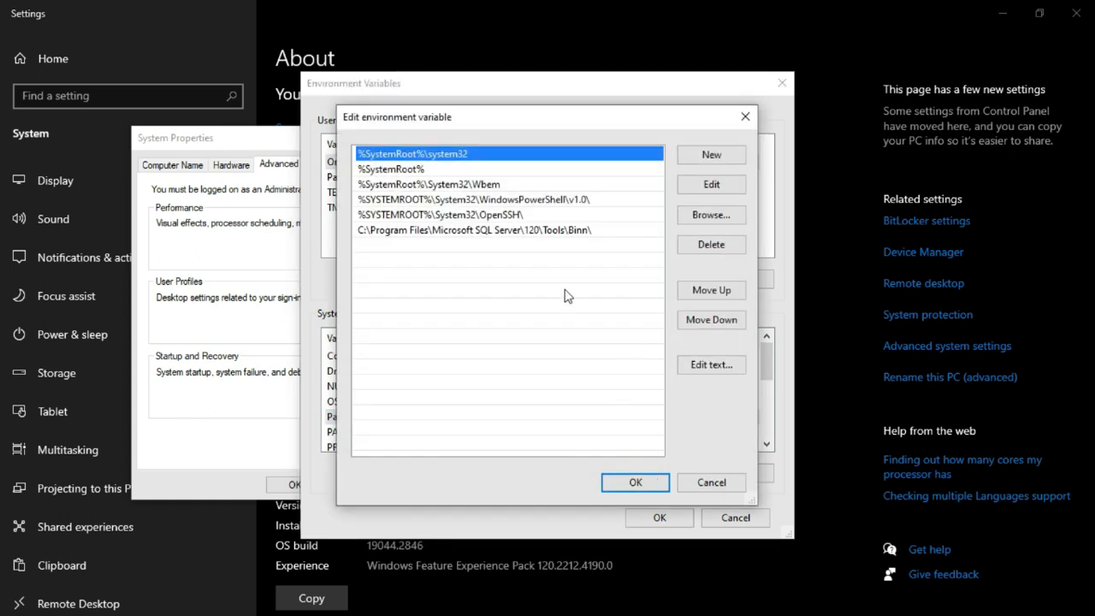
{"action": "left_click", "coordinate": [703, 154]}
{"action": "right_click", "coordinate": [367, 244]}
{"action": "left_click", "coordinate": [407, 320]}
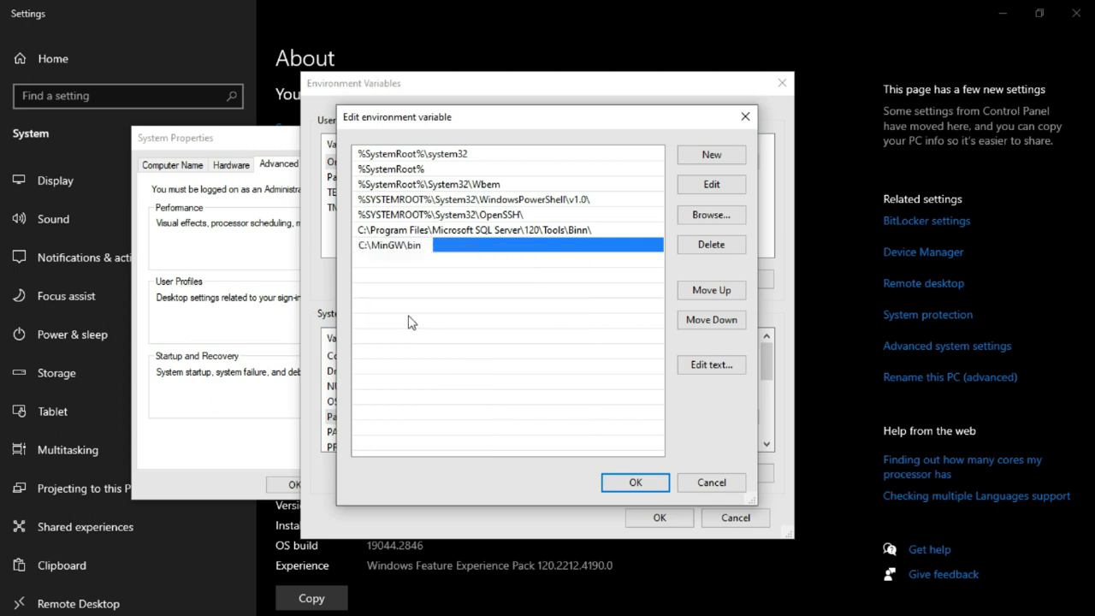
{"action": "left_click", "coordinate": [635, 484]}
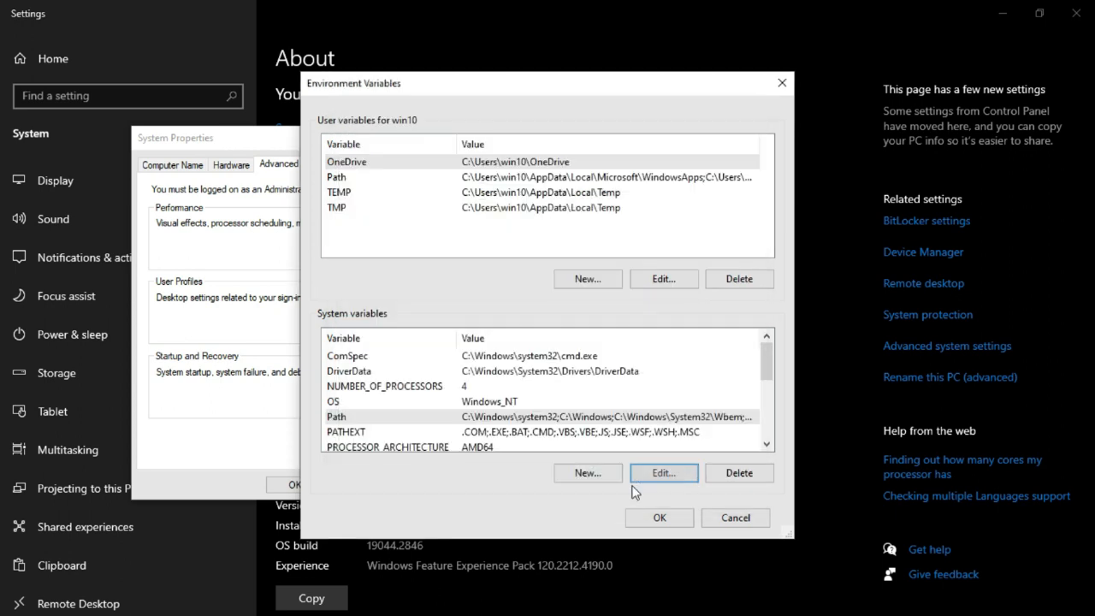
Save the environment variable changes, close System Properties and Settings, and refresh the desktop
{"action": "left_click", "coordinate": [665, 519]}
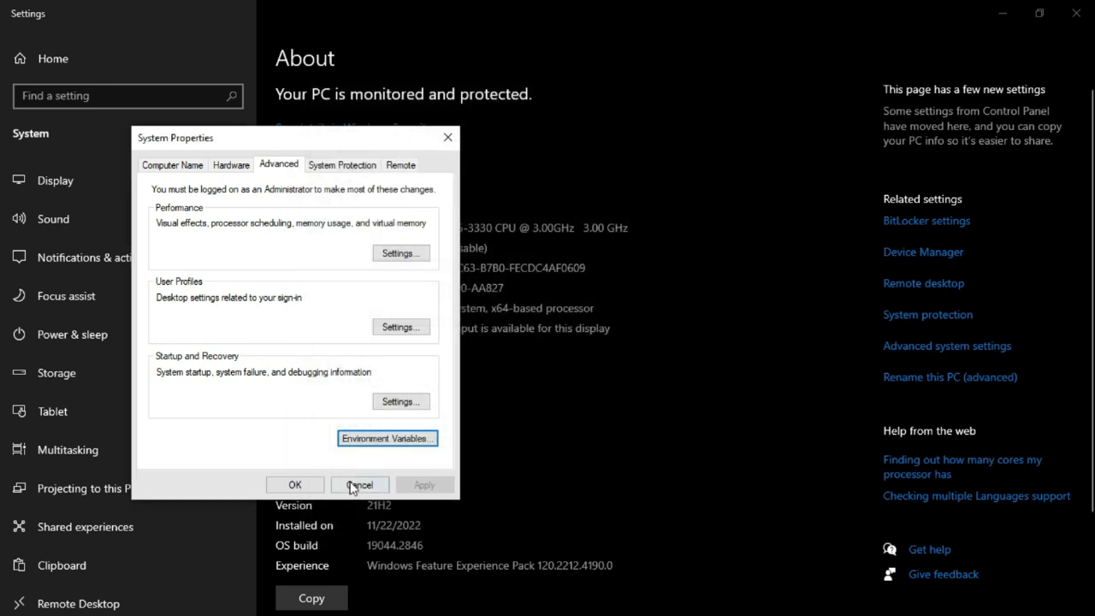
{"action": "left_click", "coordinate": [293, 484]}
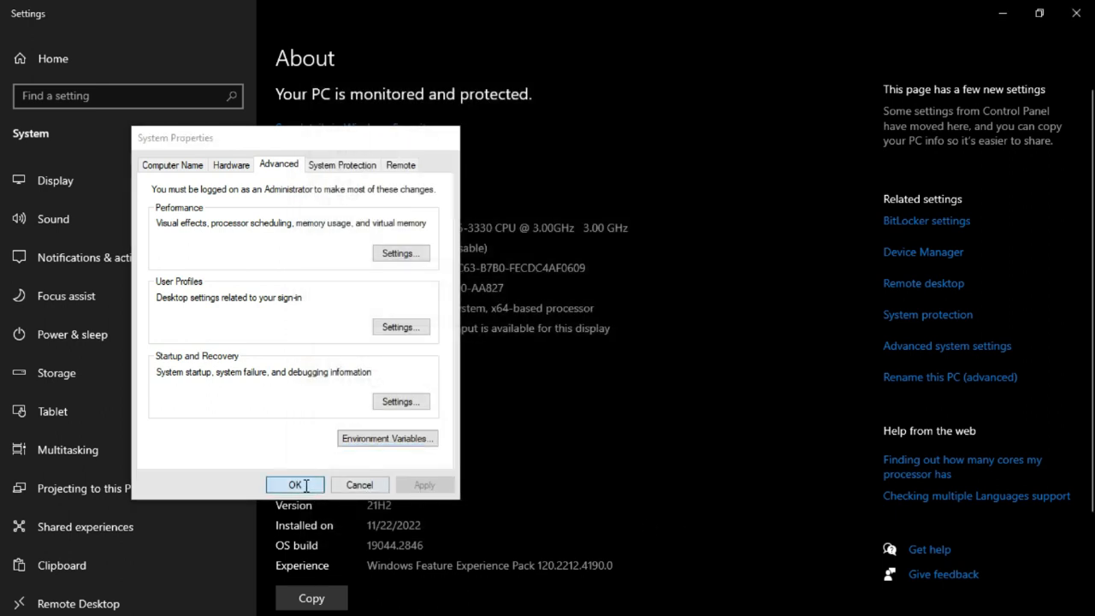
{"action": "left_click", "coordinate": [1076, 12]}
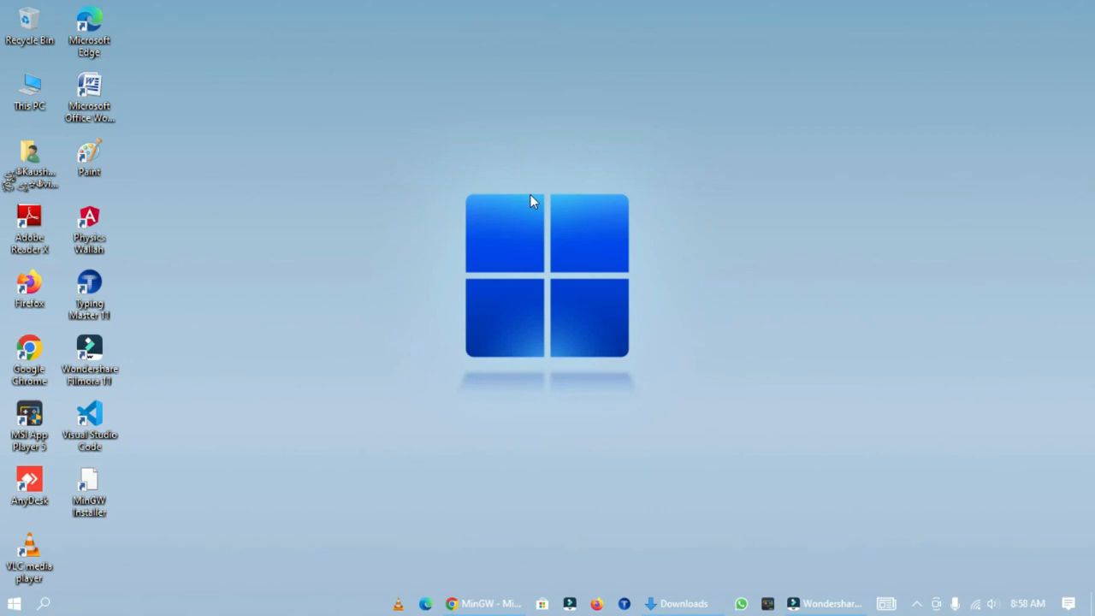
{"action": "right_click", "coordinate": [466, 201]}
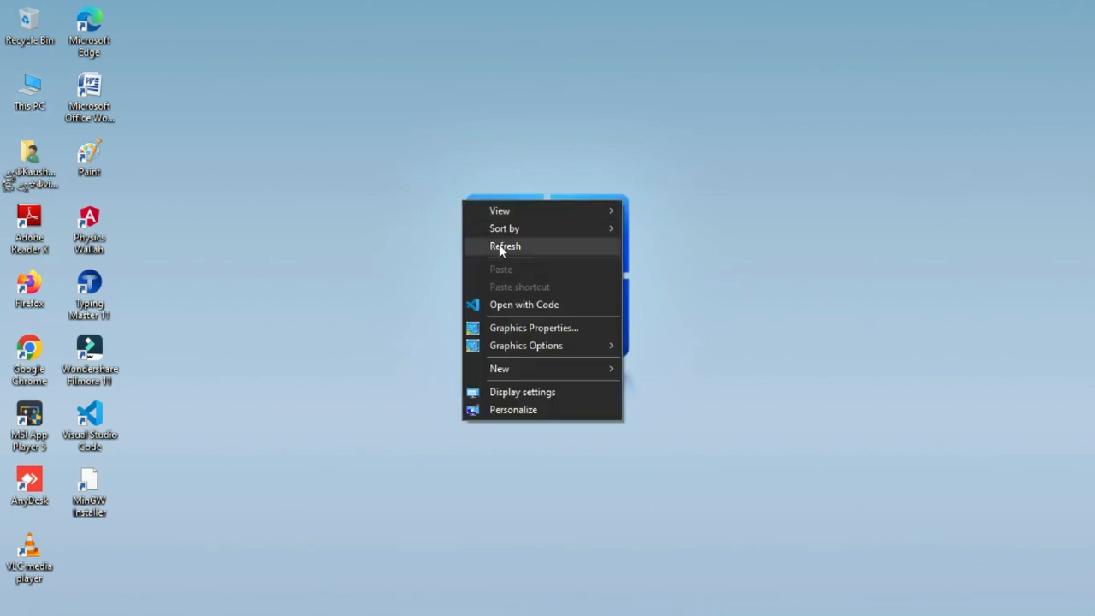
{"action": "left_click", "coordinate": [499, 244]}
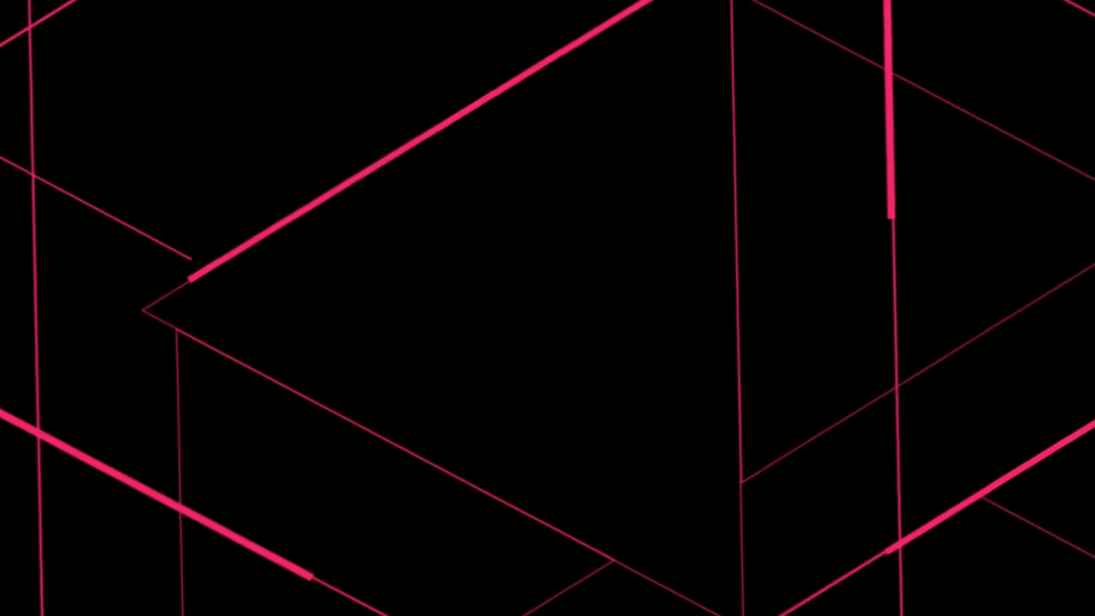